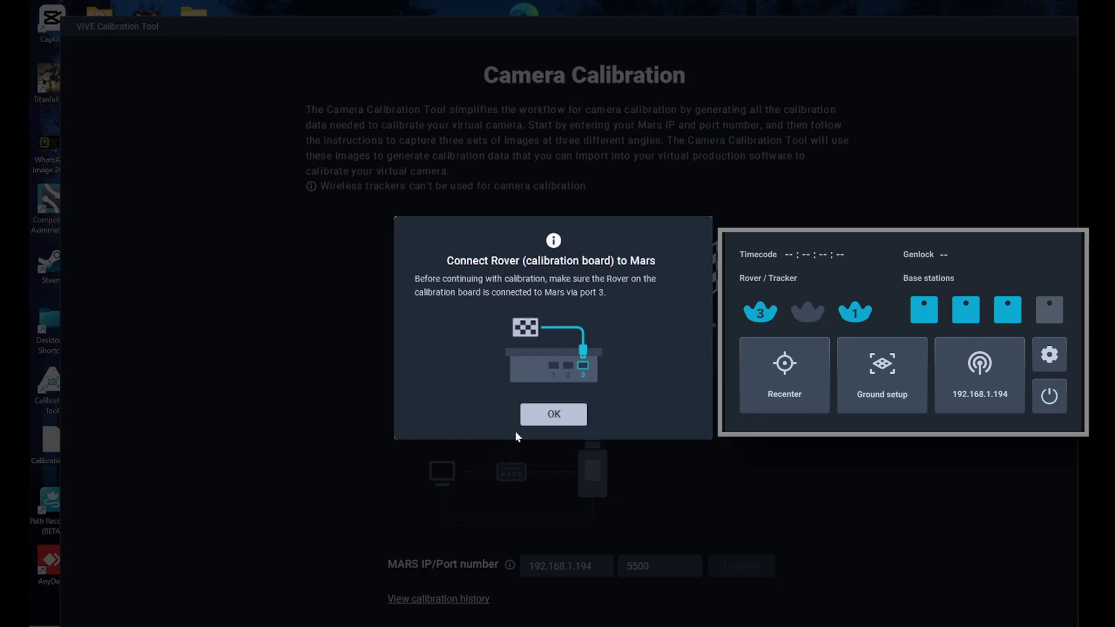
Connect to Mars and use UltraStudio Recorder 3G as the video source.
left_click(549, 417)
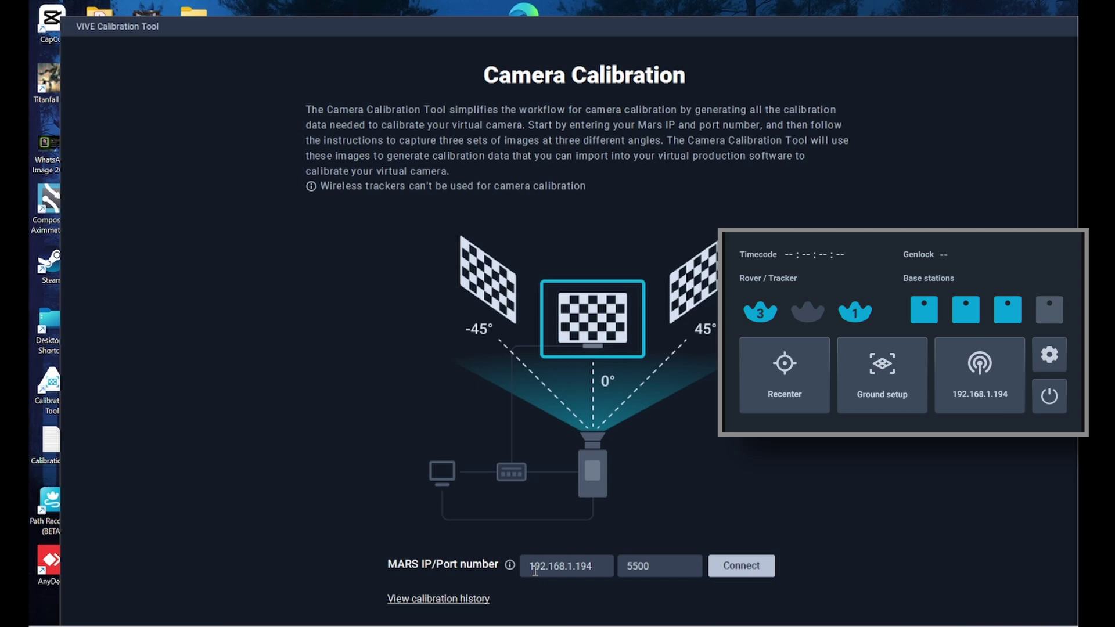
left_click(769, 572)
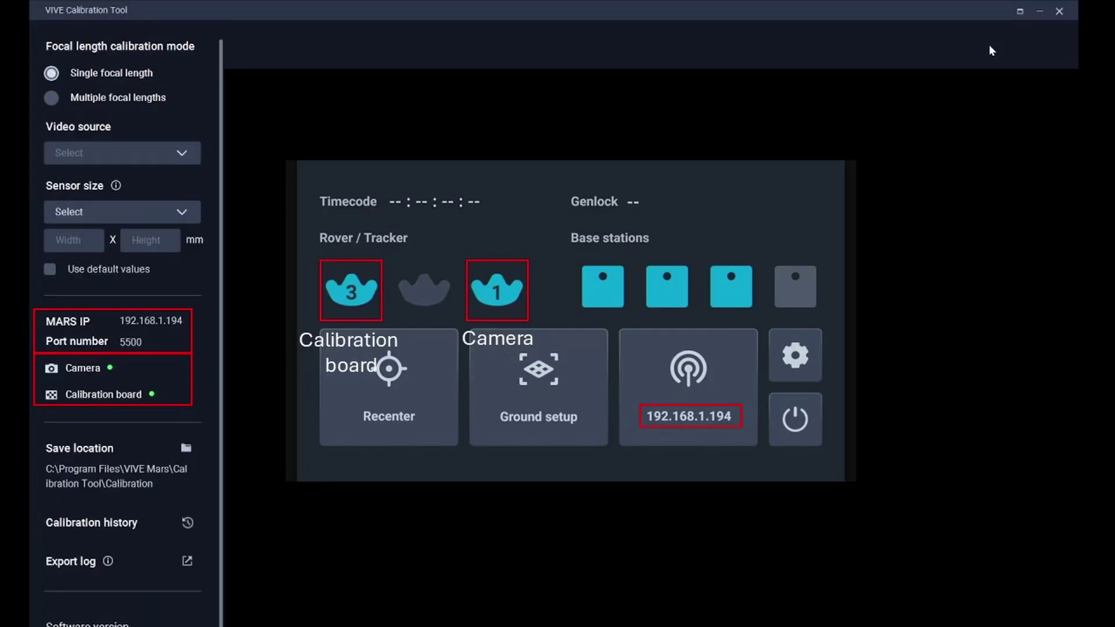
left_click(190, 156)
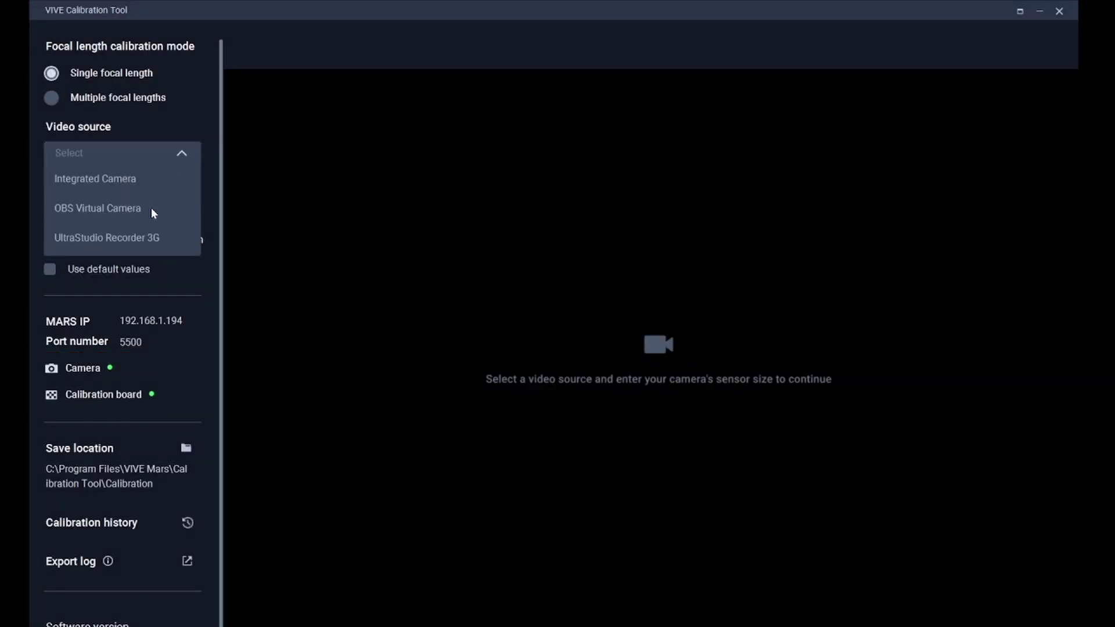
left_click(141, 243)
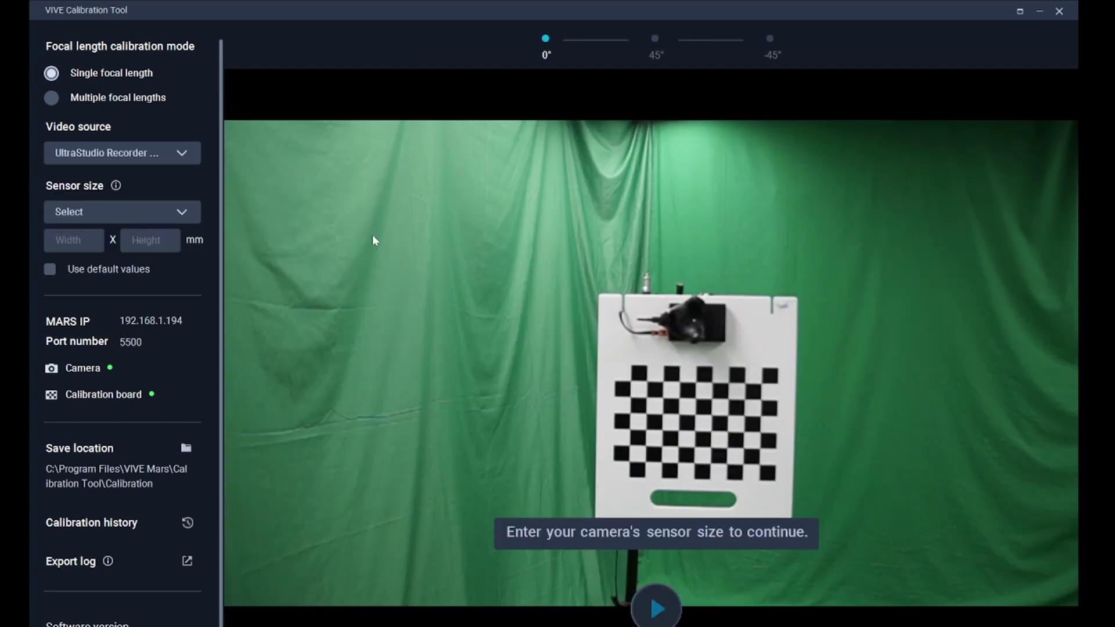
Set the camera sensor size to Sony NEX.
left_click(178, 213)
scroll(113, 308, "down", 5)
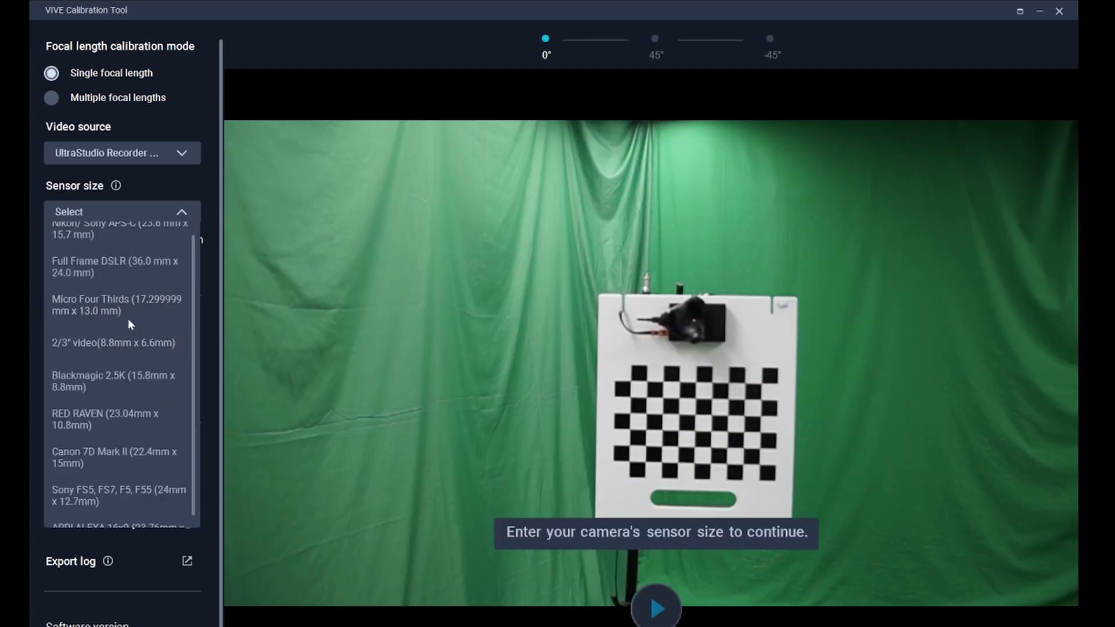
scroll(125, 334, "down", 5)
scroll(124, 372, "up", 4)
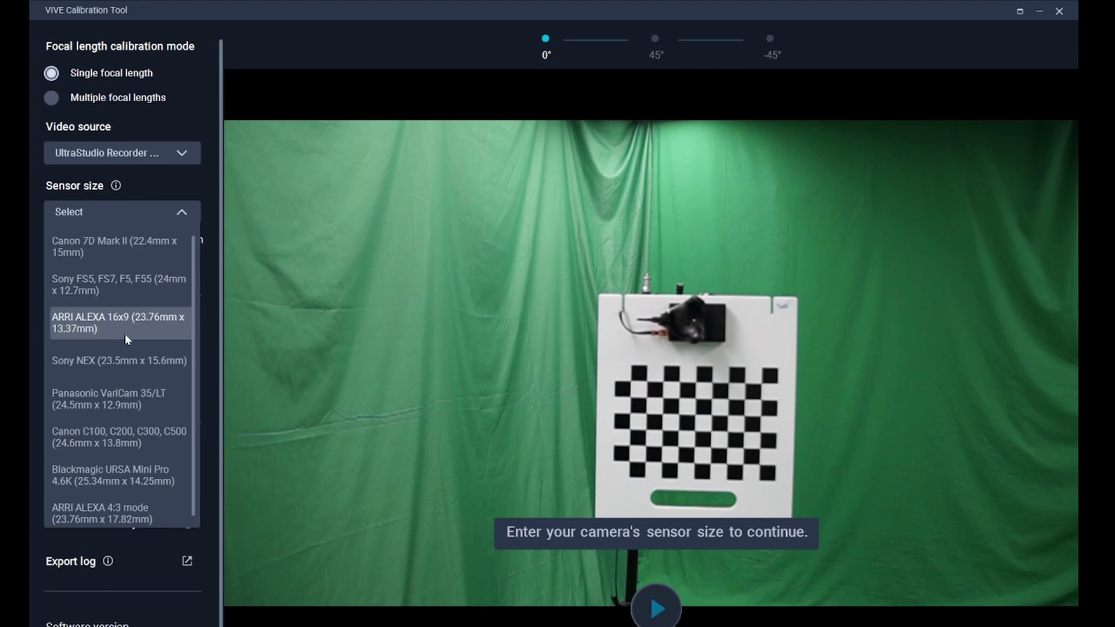
left_click(115, 361)
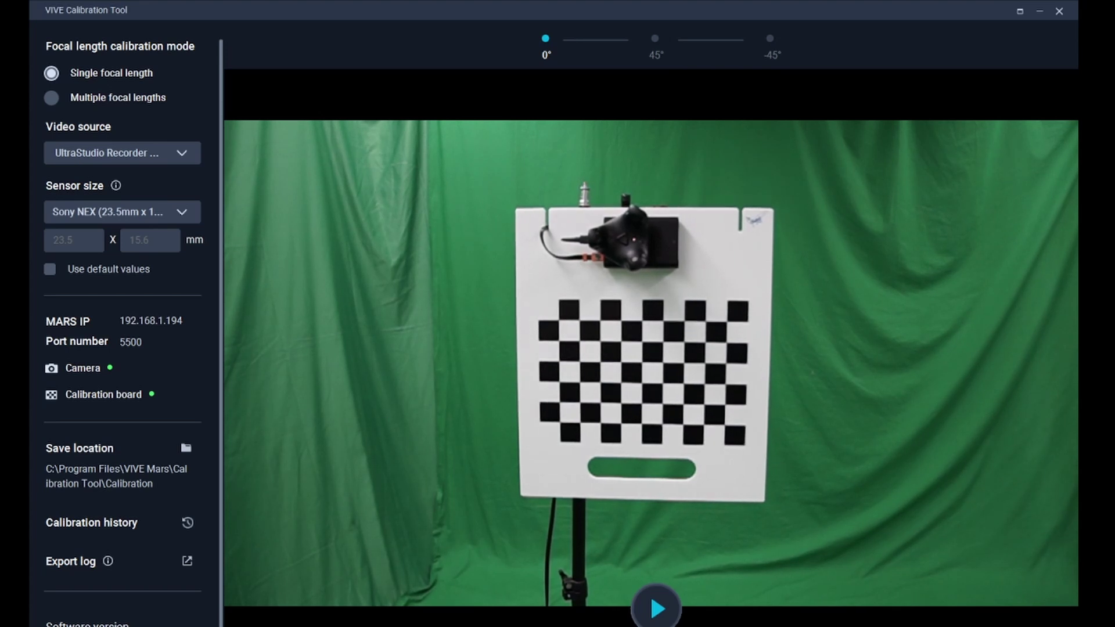
Capture all 12 calibration images at the 0° board angle.
key("space")
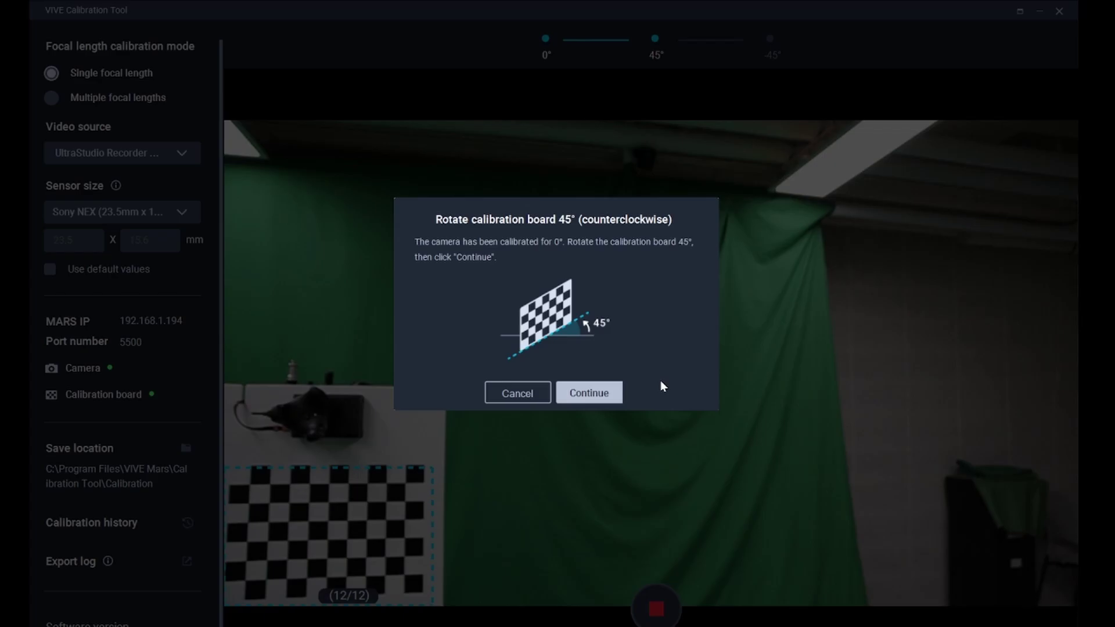
Capture the 45° and -45° image sets, producing a 17.36 evaluated focal length.
left_click(610, 392)
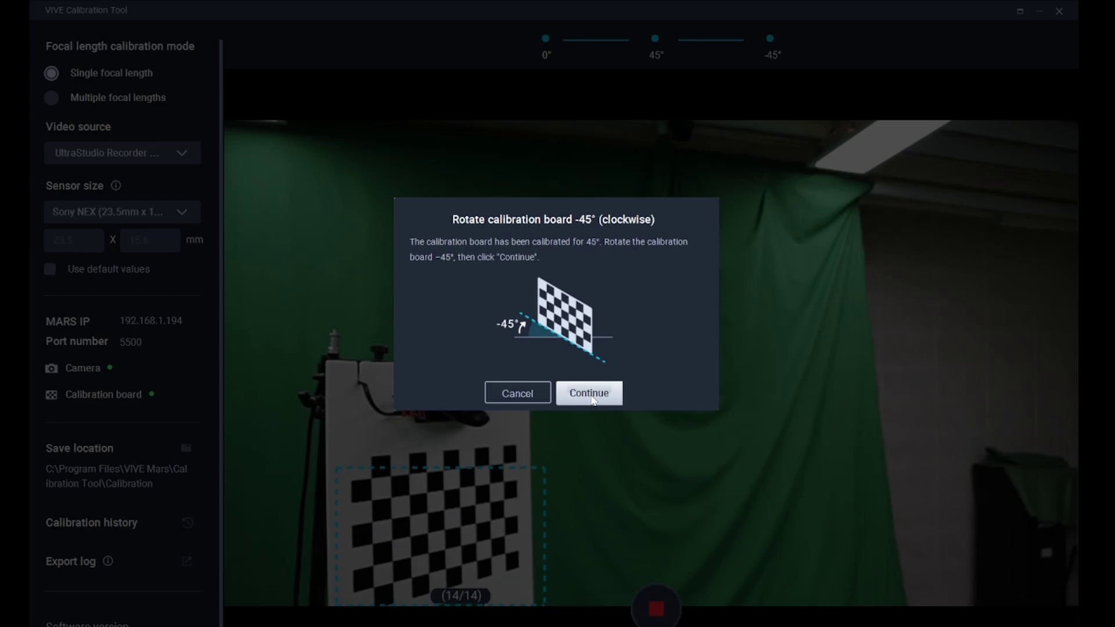
left_click(589, 393)
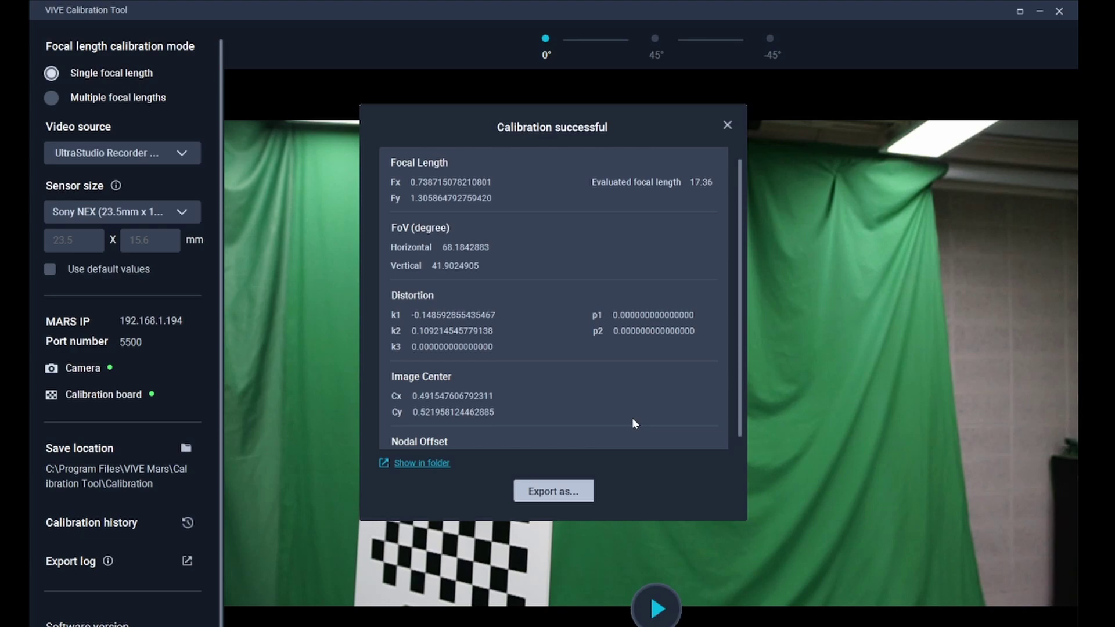
Export the calibration as 17mm in .ulens (Unreal 5.1) format, creating UE5_1_17mm.ulens.
left_click(578, 491)
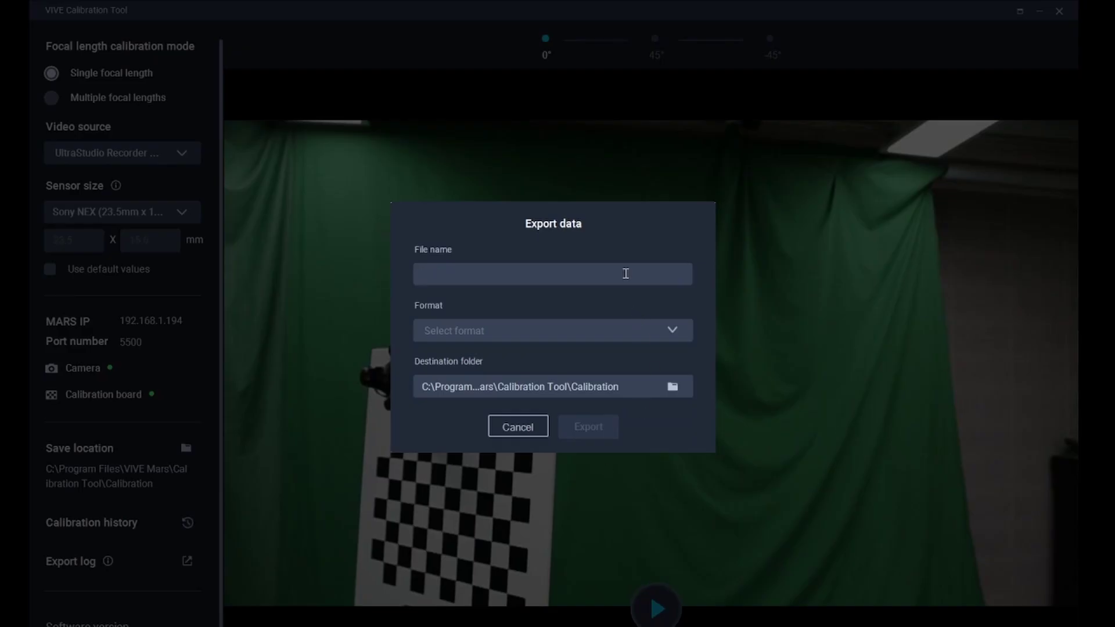
type("17mm")
left_click(585, 334)
left_click(496, 356)
left_click(601, 425)
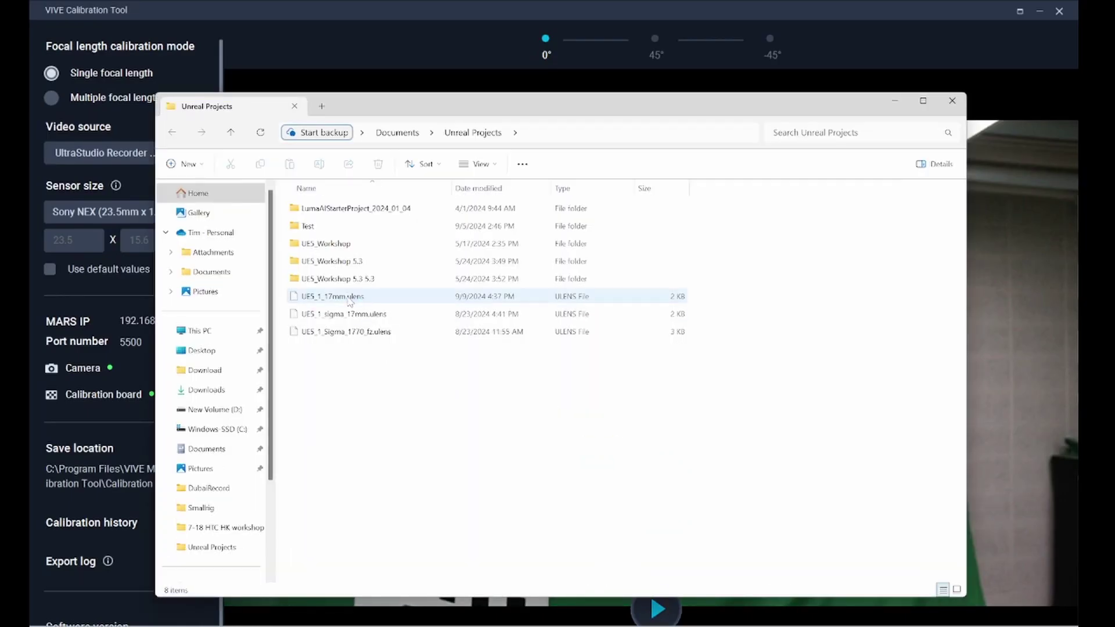
left_click(349, 297)
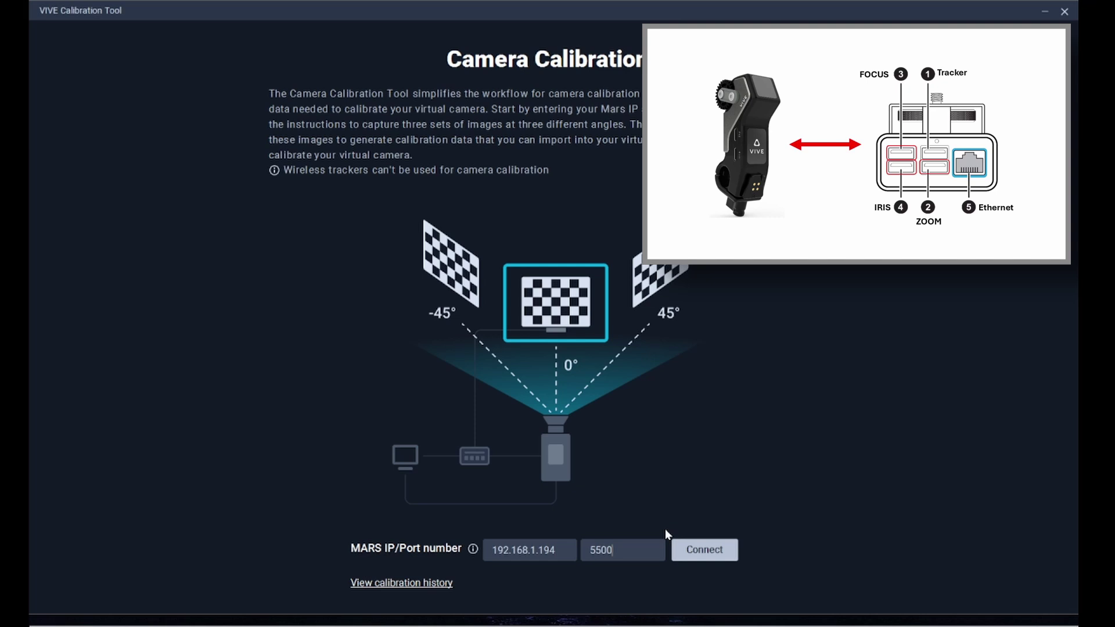
Reconnect to Mars and start a Multiple focal lengths calibration, confirming the encoder zeroing reminder.
left_click(678, 549)
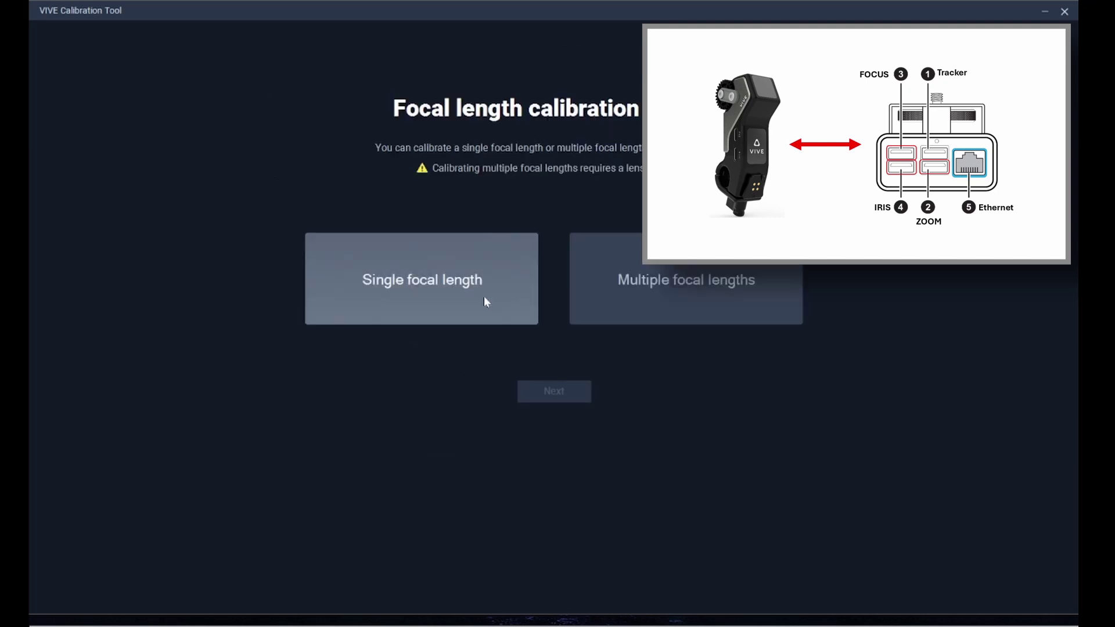
left_click(672, 295)
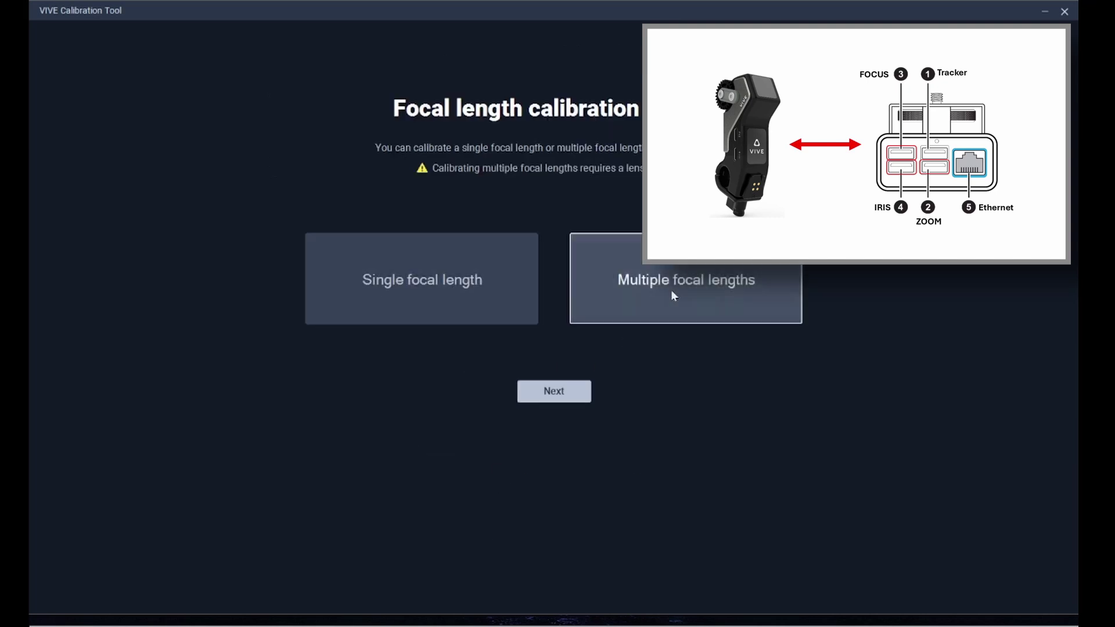
left_click(569, 398)
left_click(561, 363)
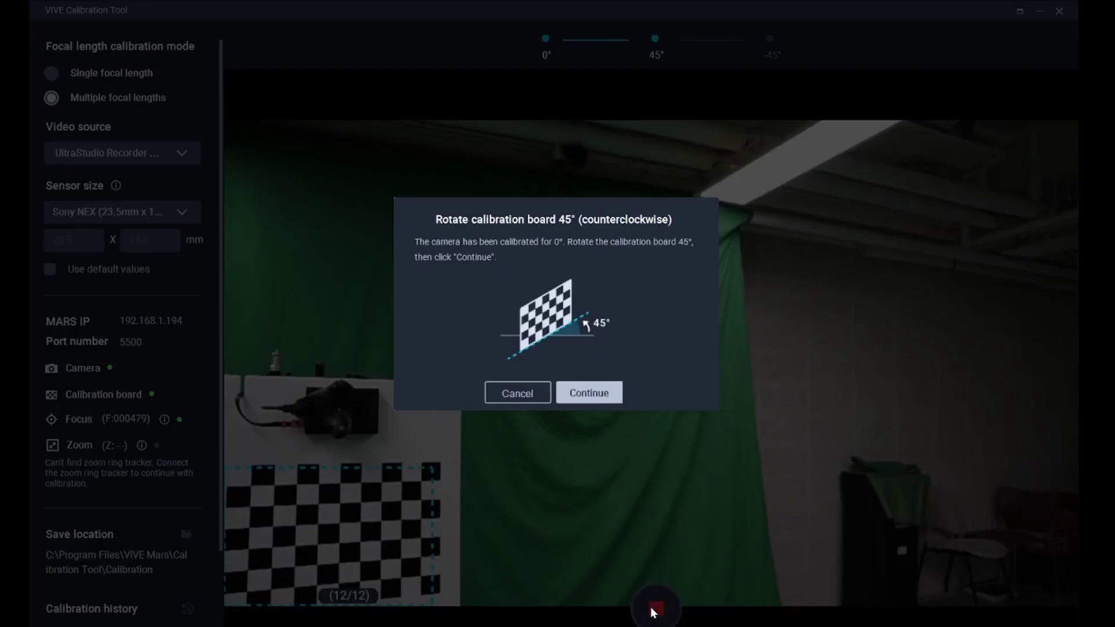
Capture the 45° and -45° image sets to finish the first focal length.
left_click(567, 400)
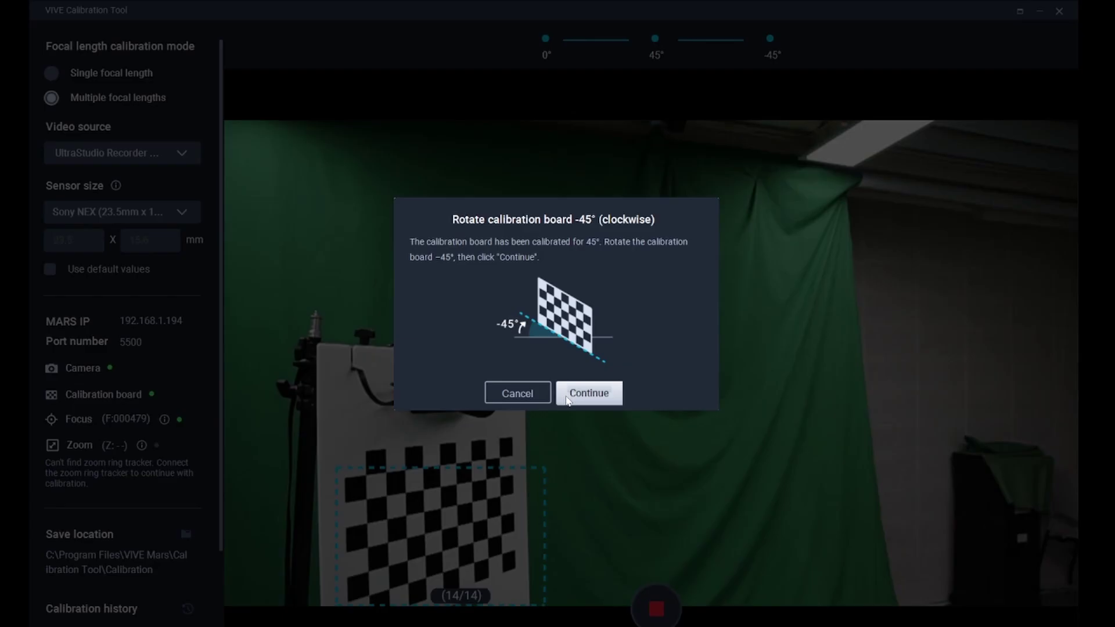
left_click(568, 399)
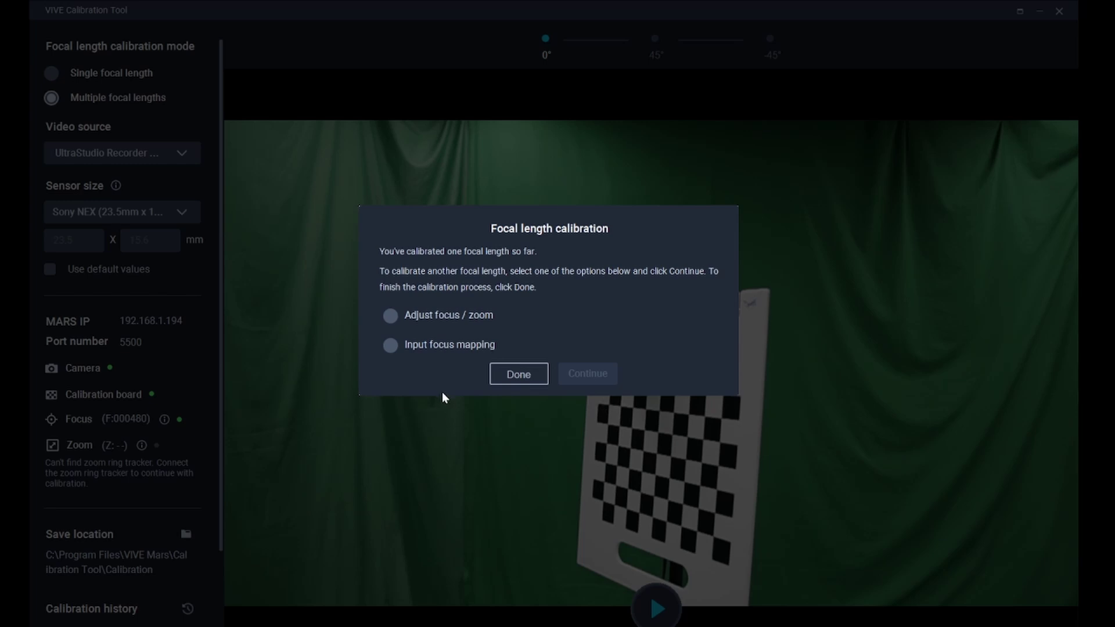
Choose Input focus mapping and add focus points at 0, 0.22, 0.3 and 0.4 m.
left_click(391, 346)
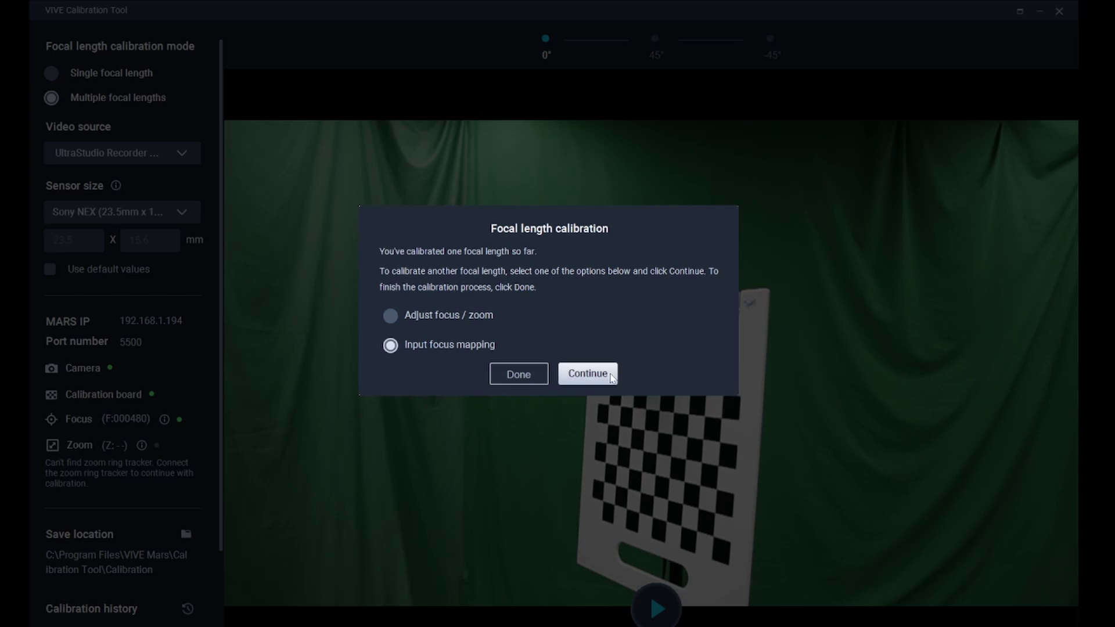
left_click(587, 373)
left_click(517, 329)
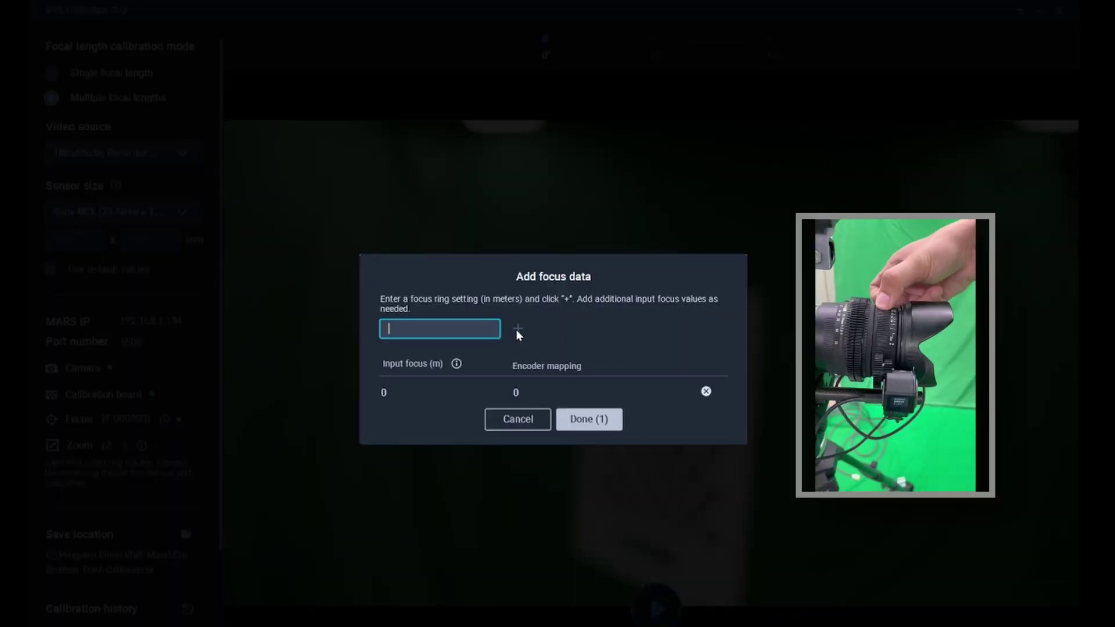
type("0.22")
left_click(518, 330)
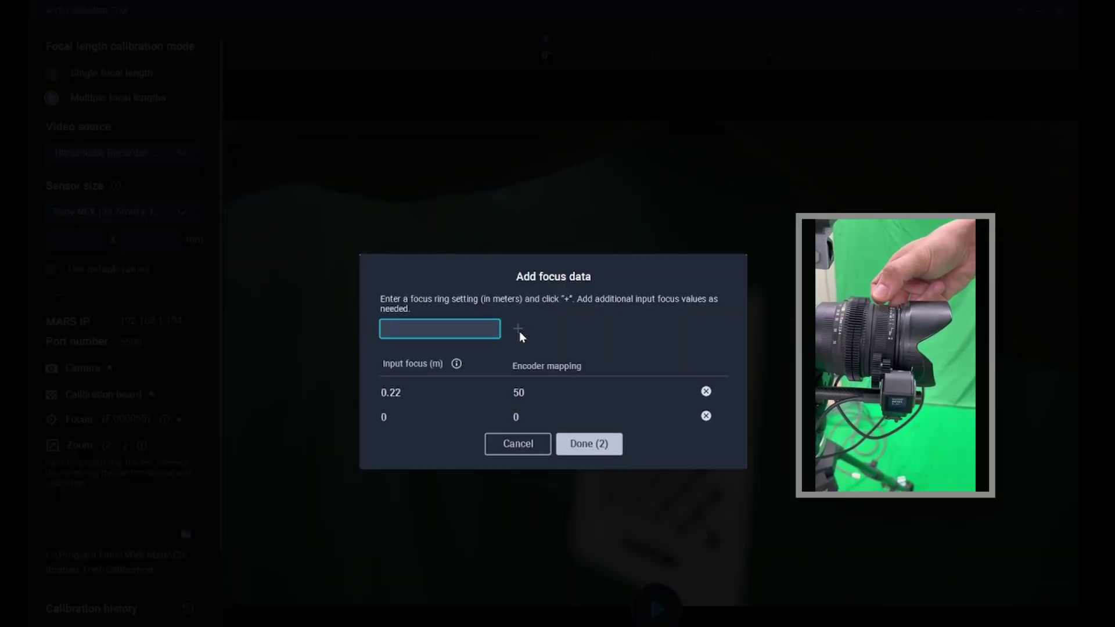
type("0.3")
left_click(517, 330)
type("0")
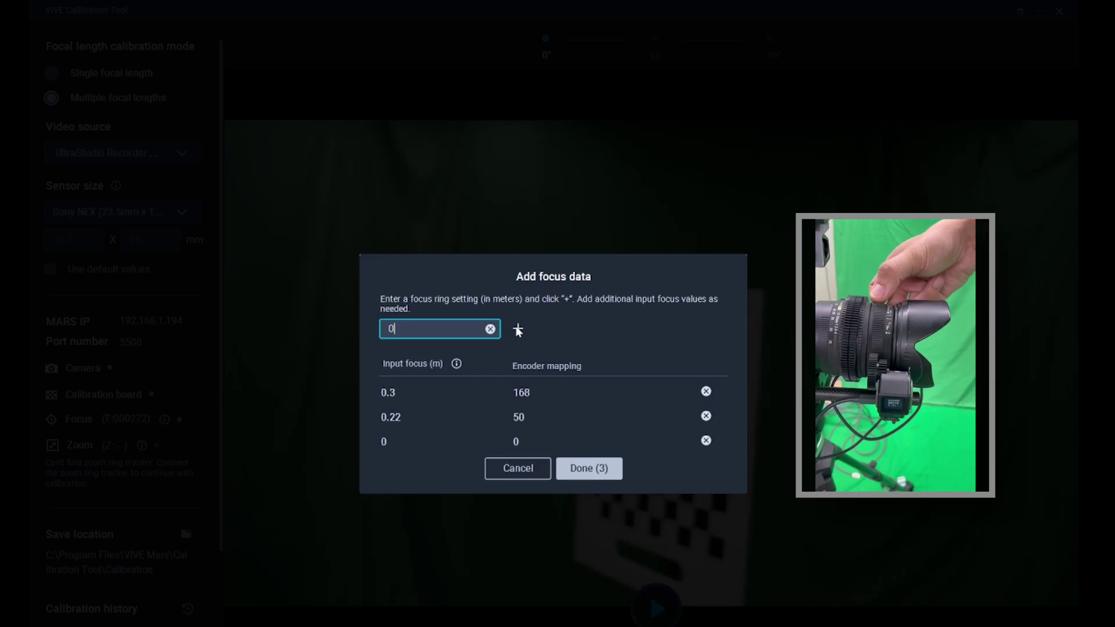
type(".4")
left_click(517, 329)
Add the remaining focus points at 0.6, 1, 2 and 10 m and finish entry.
type("0.6")
left_click(519, 329)
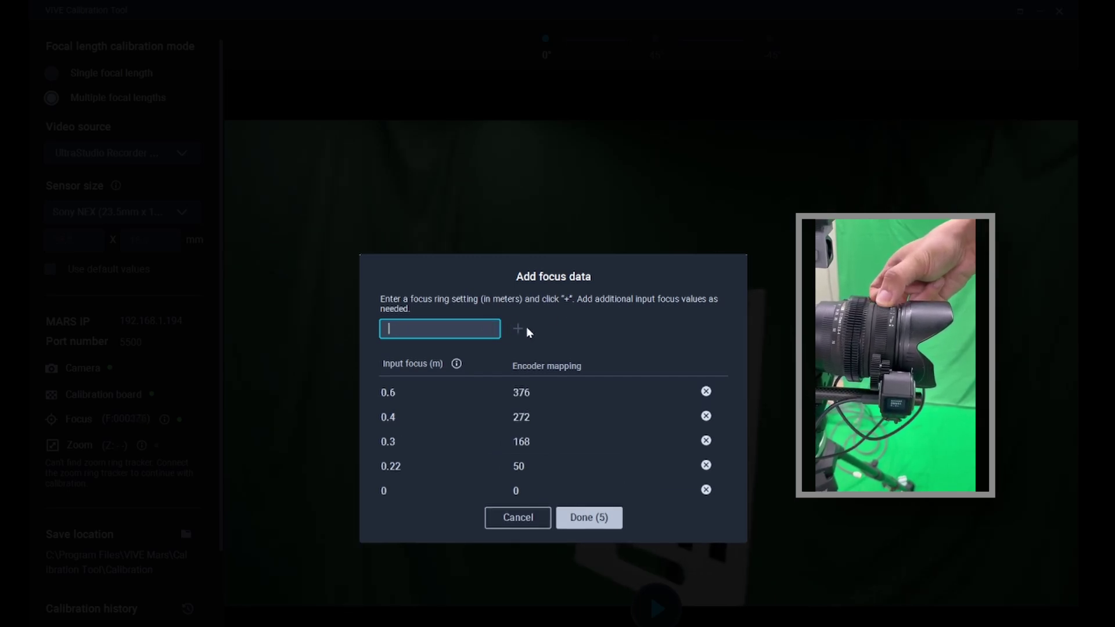
type("1")
left_click(518, 329)
type("2")
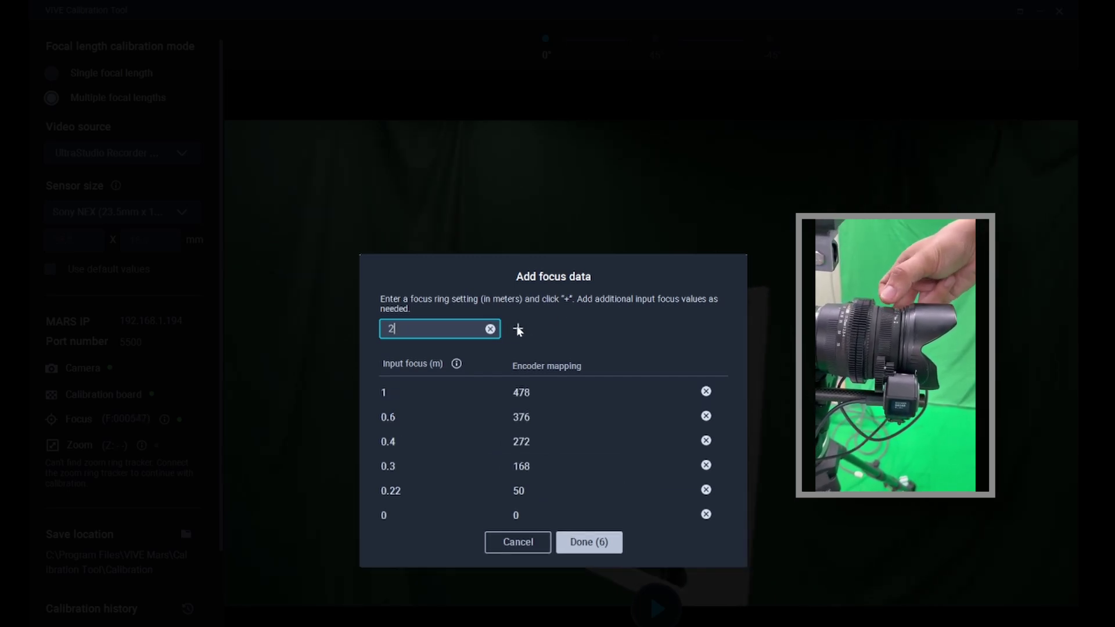
left_click(517, 330)
type("10")
left_click(518, 329)
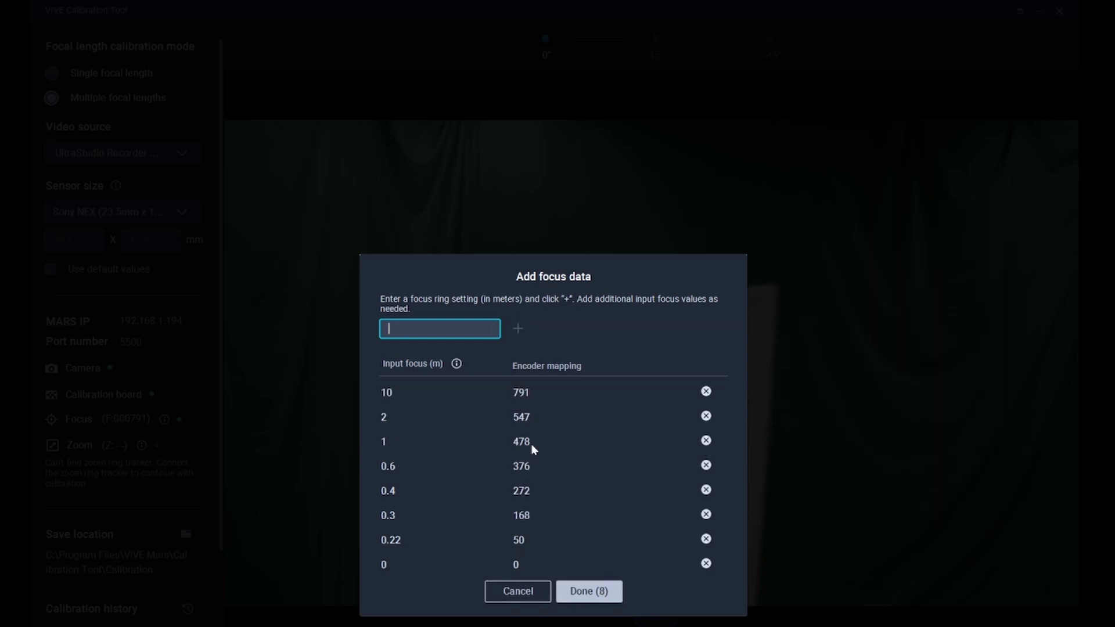
left_click(577, 592)
Export the focus-mapped calibration as 17mm_fiz in .ulens (Unreal 5.1) format.
left_click(595, 514)
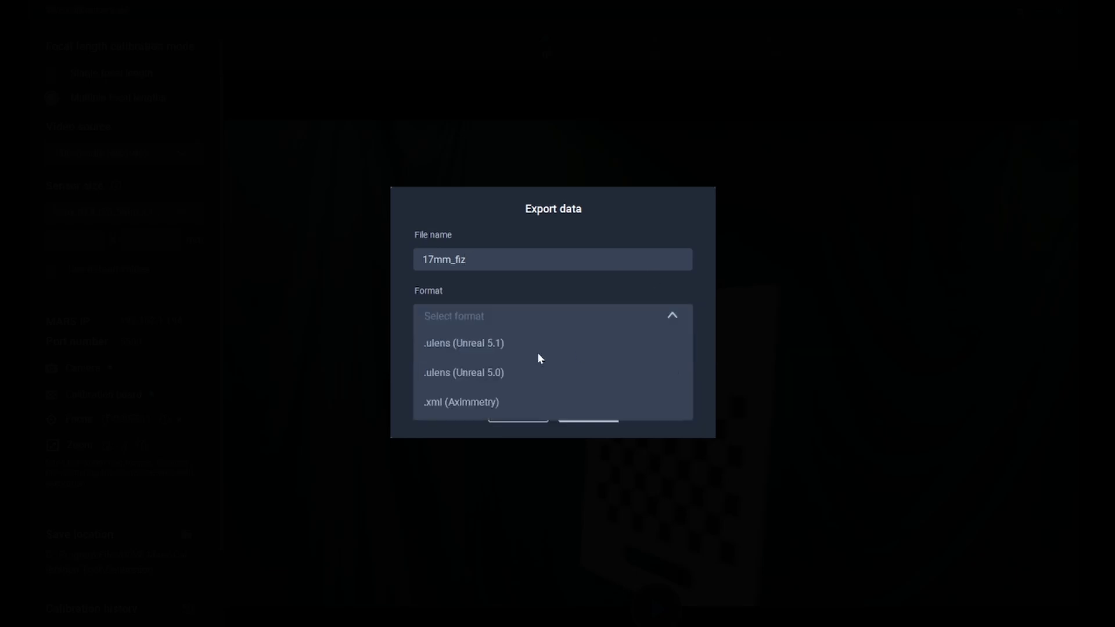
left_click(538, 346)
left_click(572, 410)
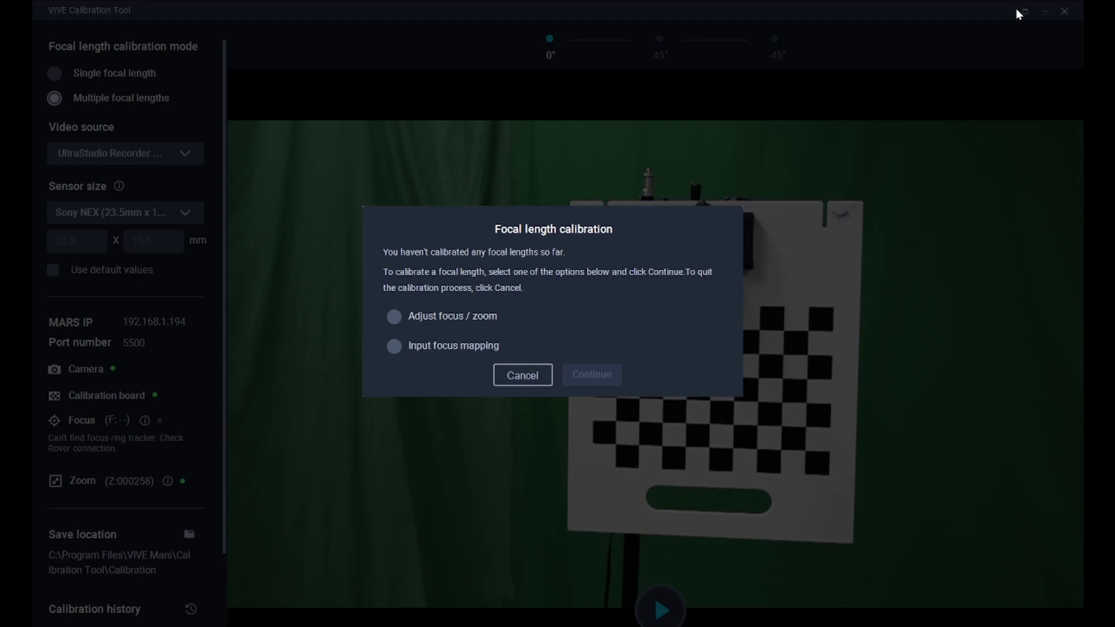
Choose Adjust focus / zoom and run a new board capture at the lens encoder step.
left_click(394, 317)
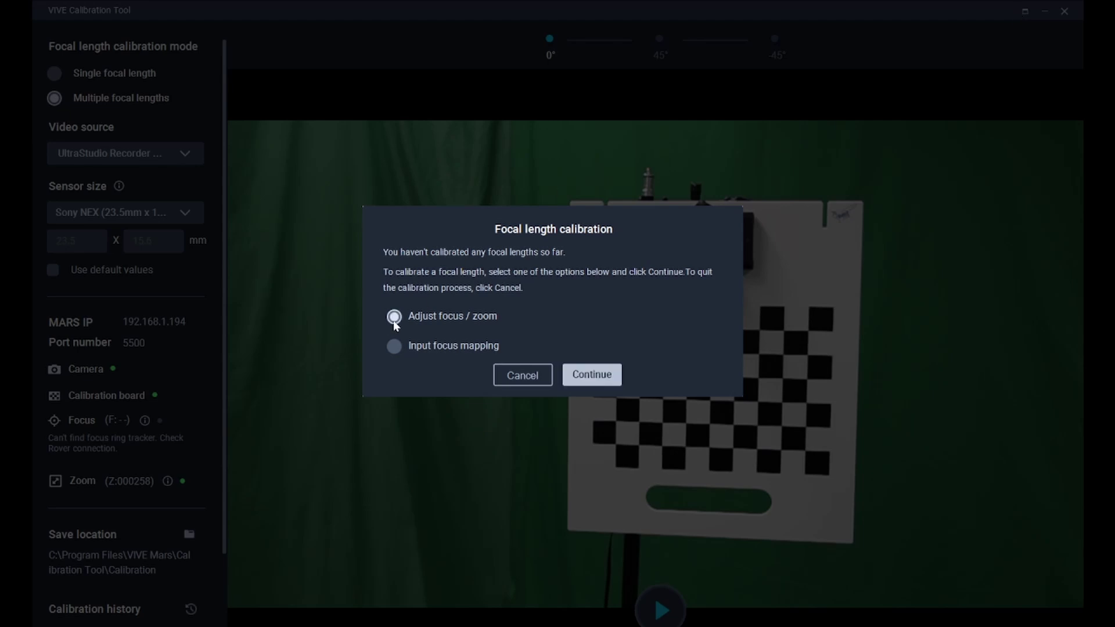
left_click(587, 376)
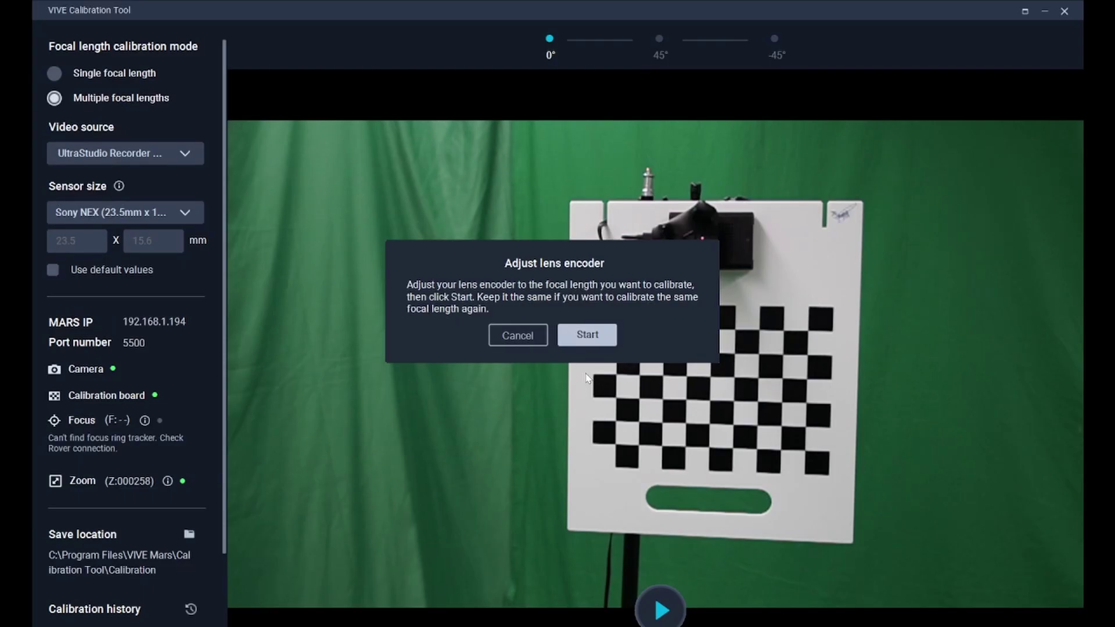
left_click(587, 335)
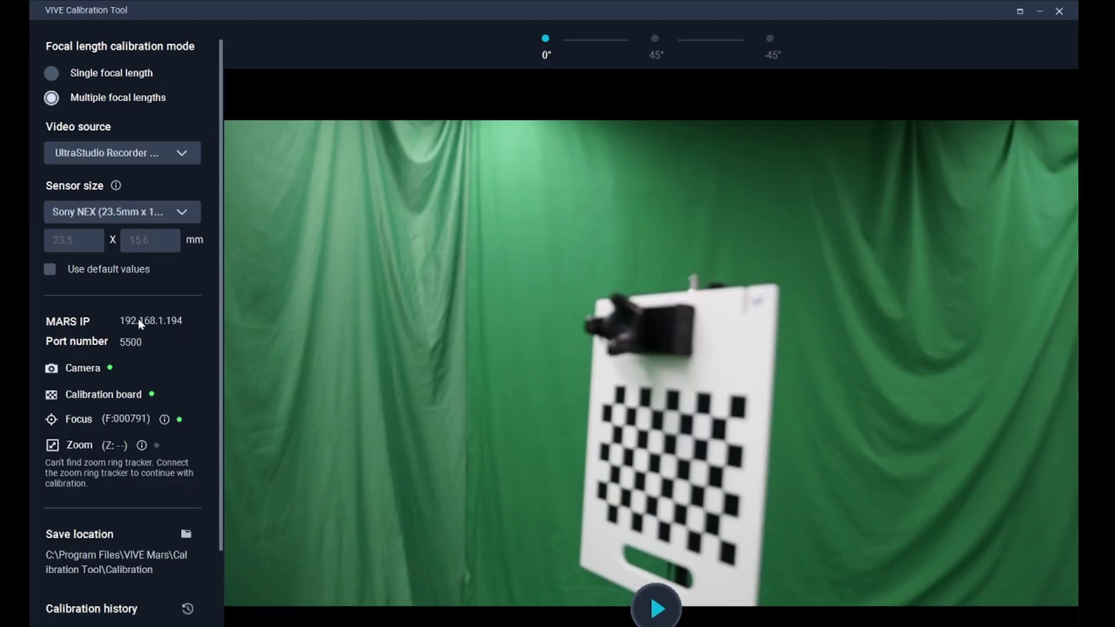
Review the 5:08 PM record's Focus_Encoder_Mapping and 0909_1706_Focus480_Zoom0 details in Calibration history.
left_click_drag(221, 260, 184, 491)
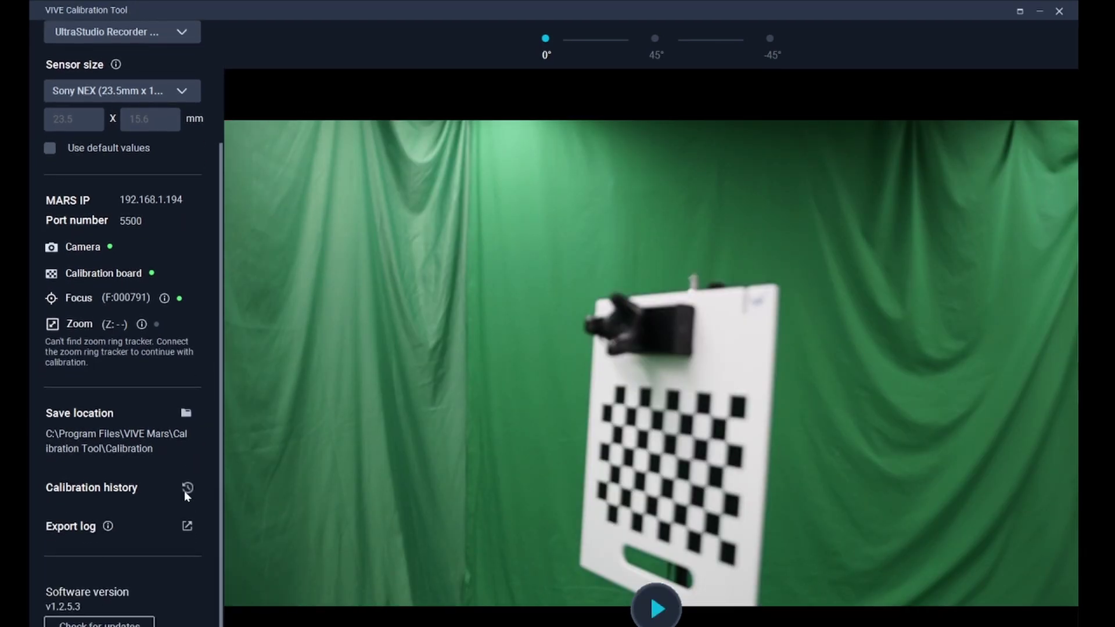
left_click(187, 488)
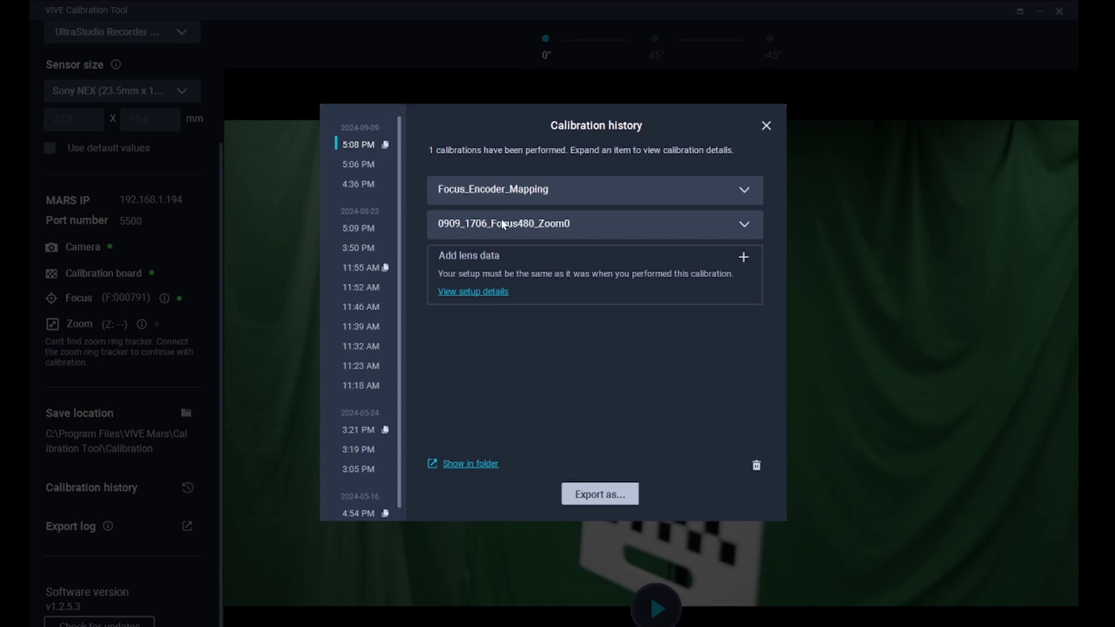
left_click(370, 167)
left_click(360, 146)
left_click(742, 191)
scroll(591, 371, "down", 1)
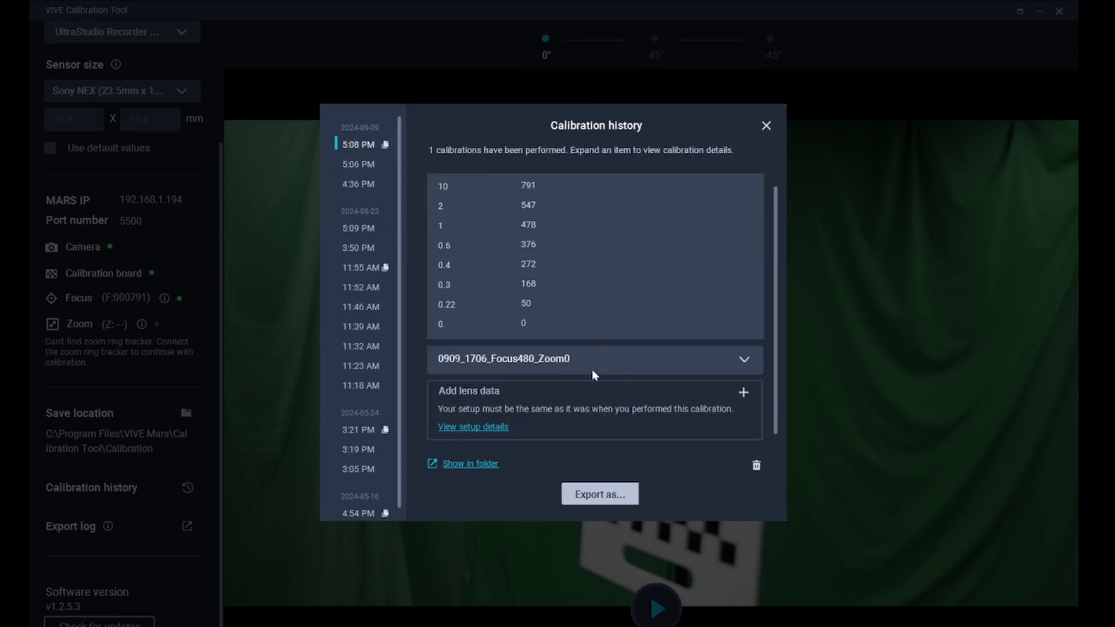
left_click(747, 372)
scroll(549, 295, "down", 3)
scroll(554, 287, "up", 4)
scroll(535, 262, "down", 6)
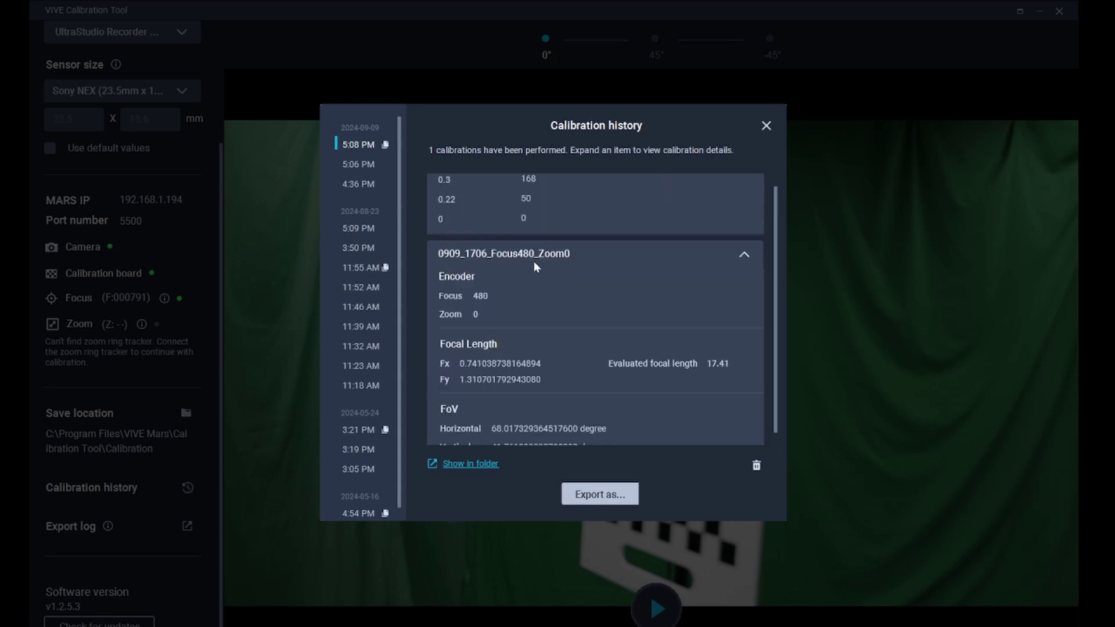
scroll(653, 377, "down", 3)
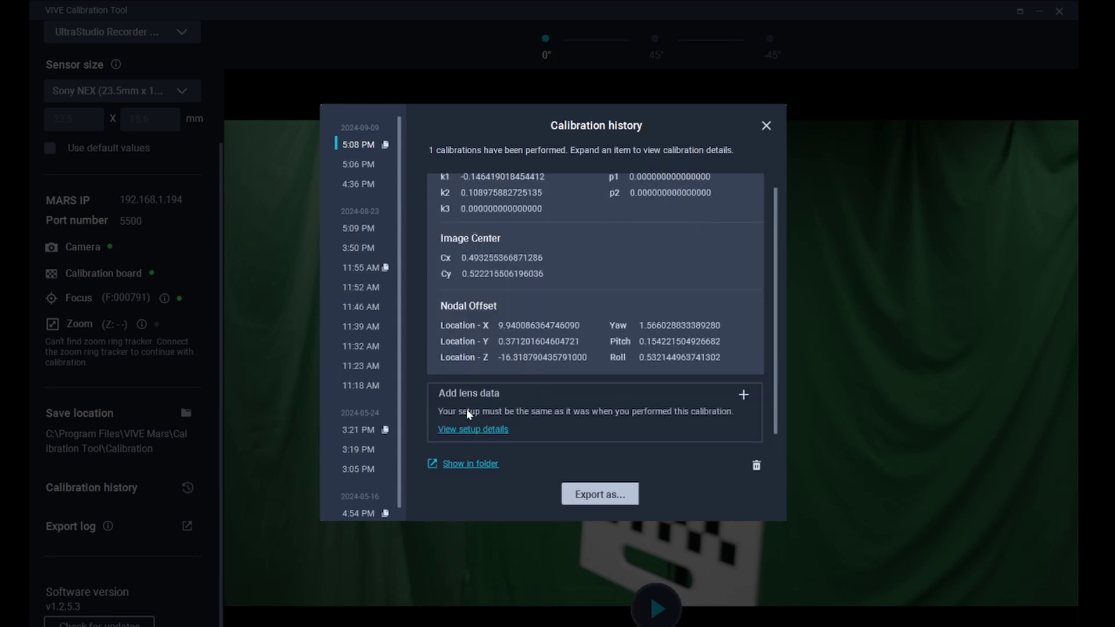
Begin adding lens data and start a focus/zoom calibration capture after acknowledging the zero-encoder notice.
left_click(743, 396)
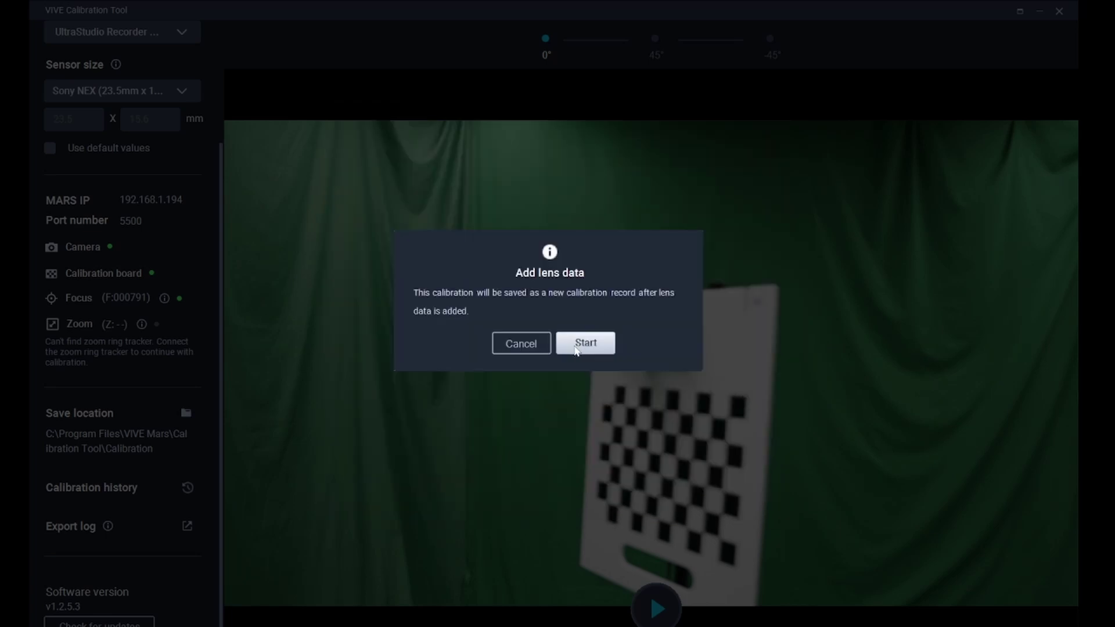
left_click(593, 345)
left_click(550, 361)
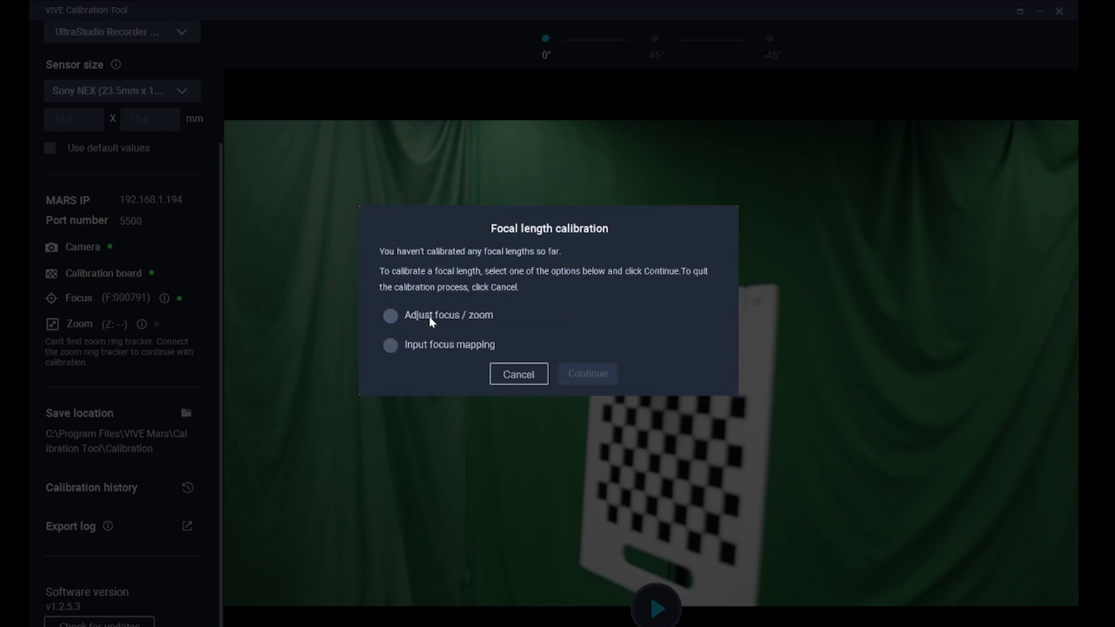
left_click(391, 316)
left_click(604, 376)
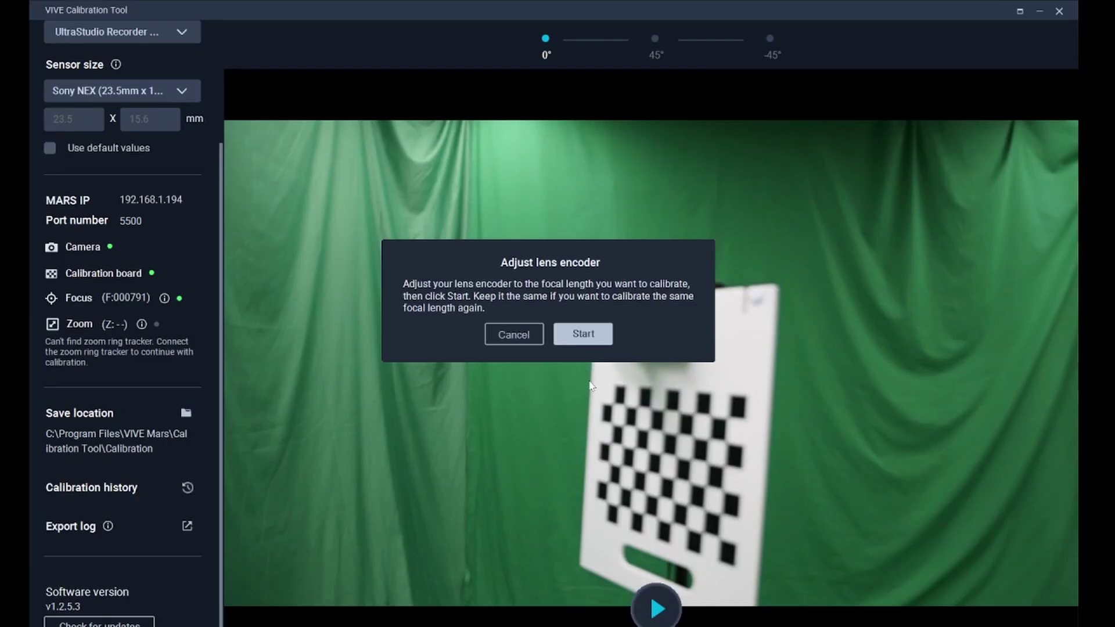
left_click(574, 337)
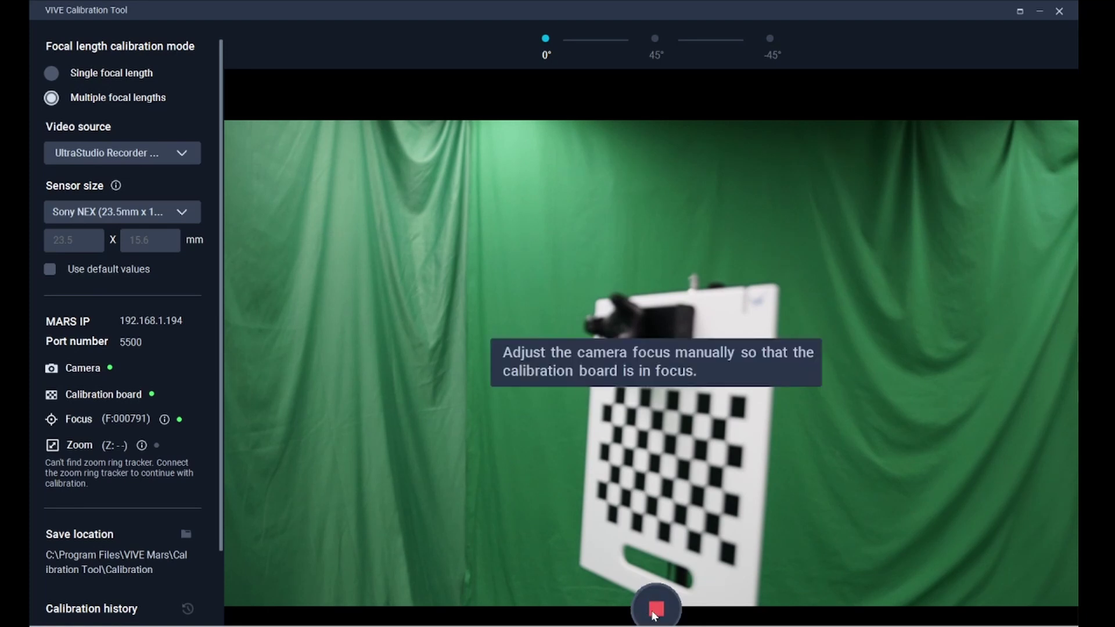
Stop the calibration capture and dismiss the focal length calibration prompt.
left_click(656, 609)
left_click(592, 356)
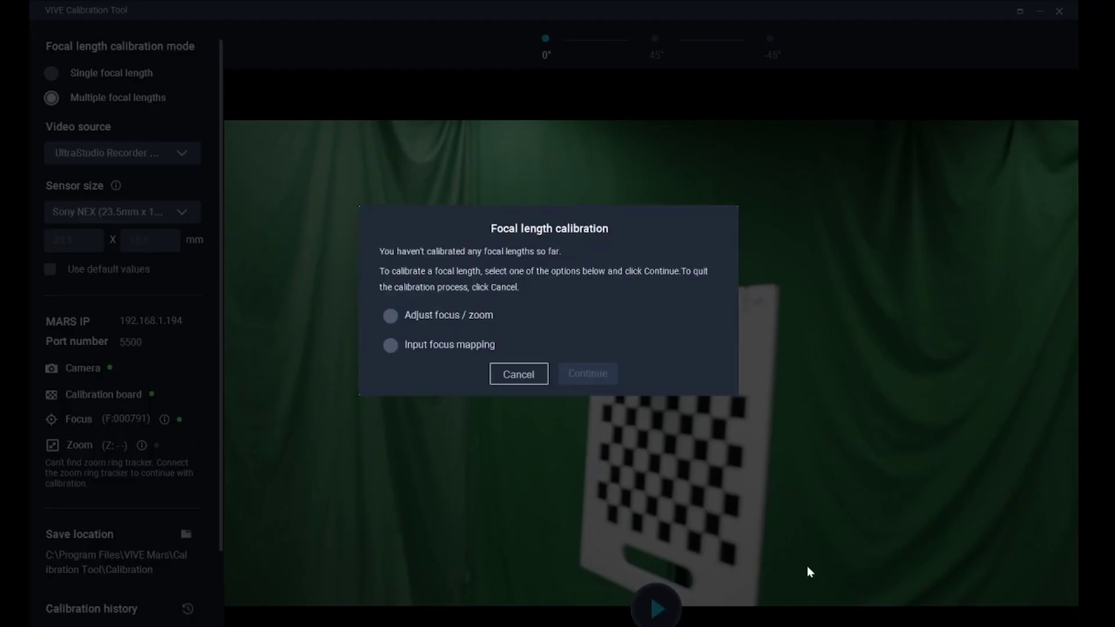
left_click(525, 370)
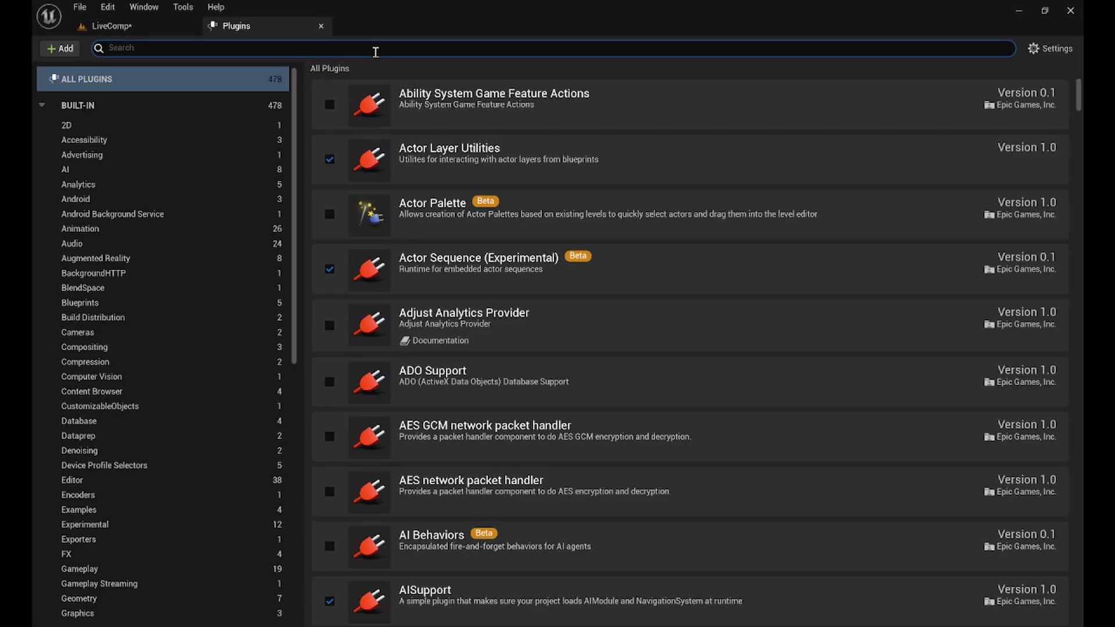
Enable the LiveLinkCamera plugin, accepting its beta warning.
type("livelink")
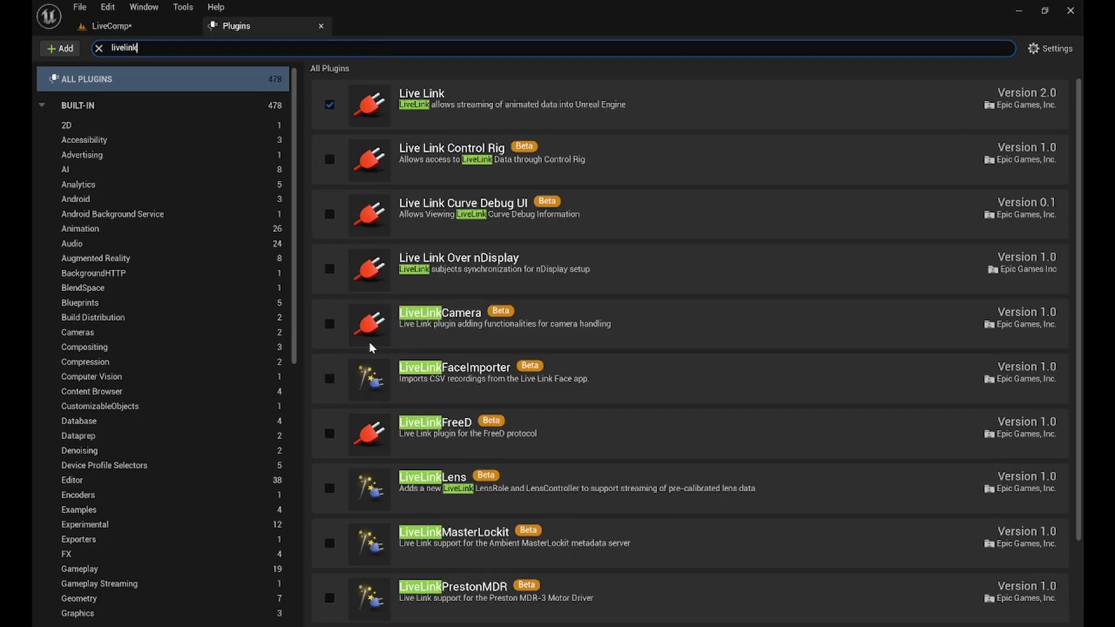
left_click(330, 324)
left_click(659, 355)
scroll(429, 255, "down", 3)
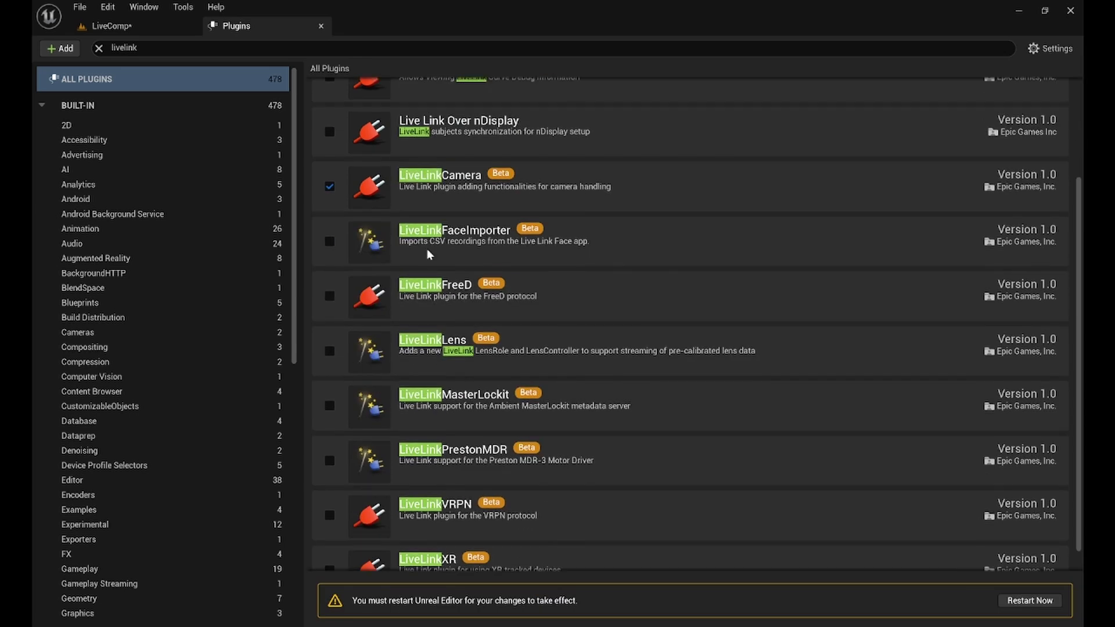
Enable the Camera Calibration plugin, then restart the editor after saving the LiveComp level.
left_click(157, 48)
type("calib")
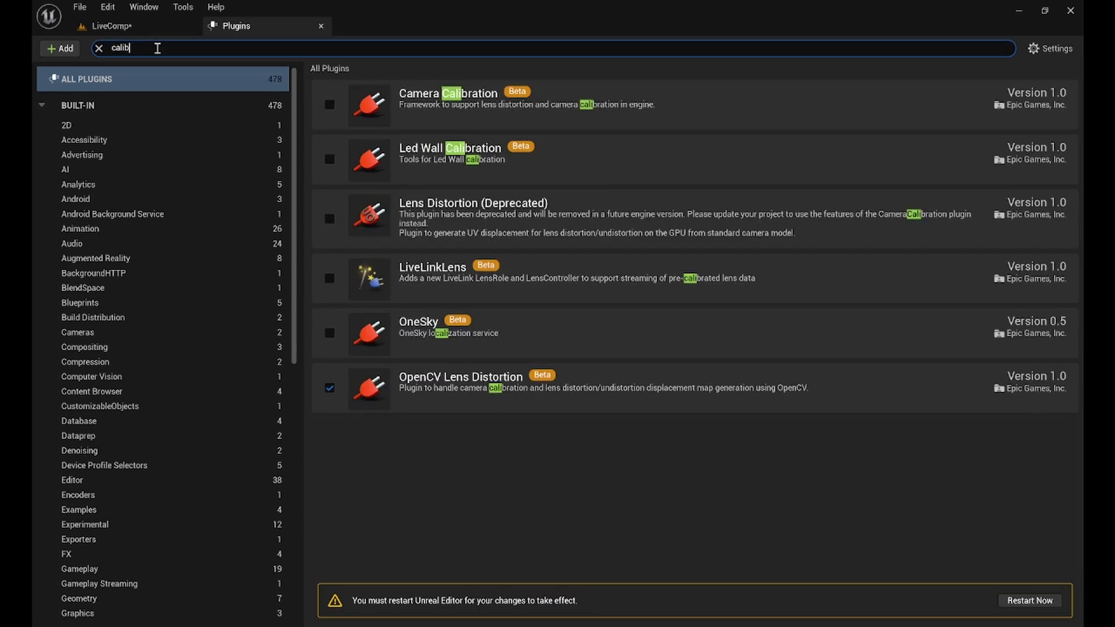
left_click(329, 105)
left_click(659, 355)
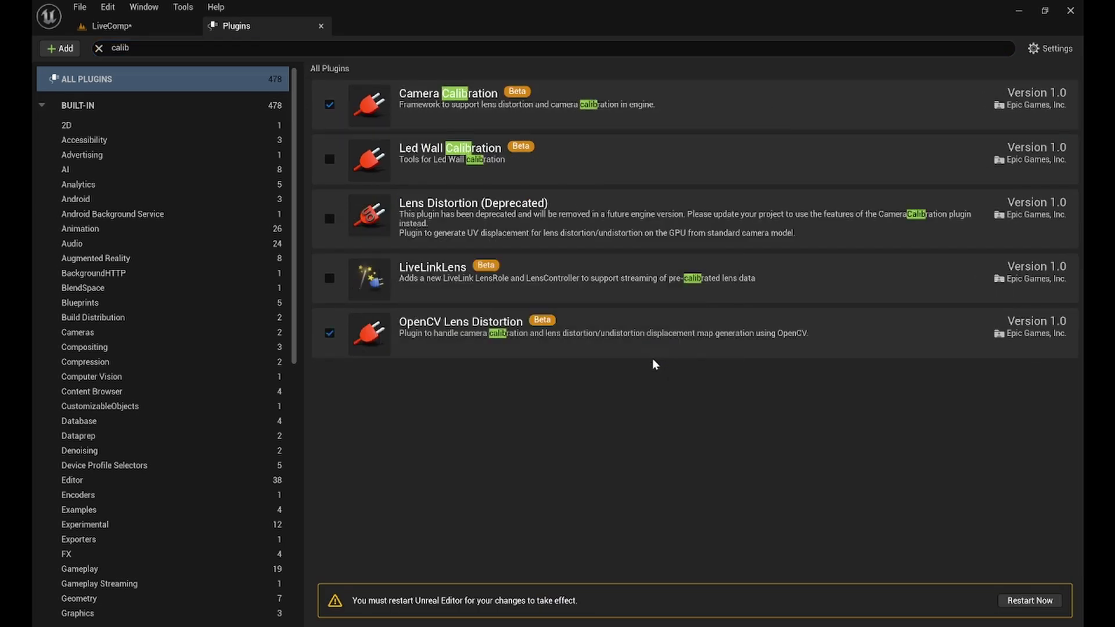
left_click(1022, 601)
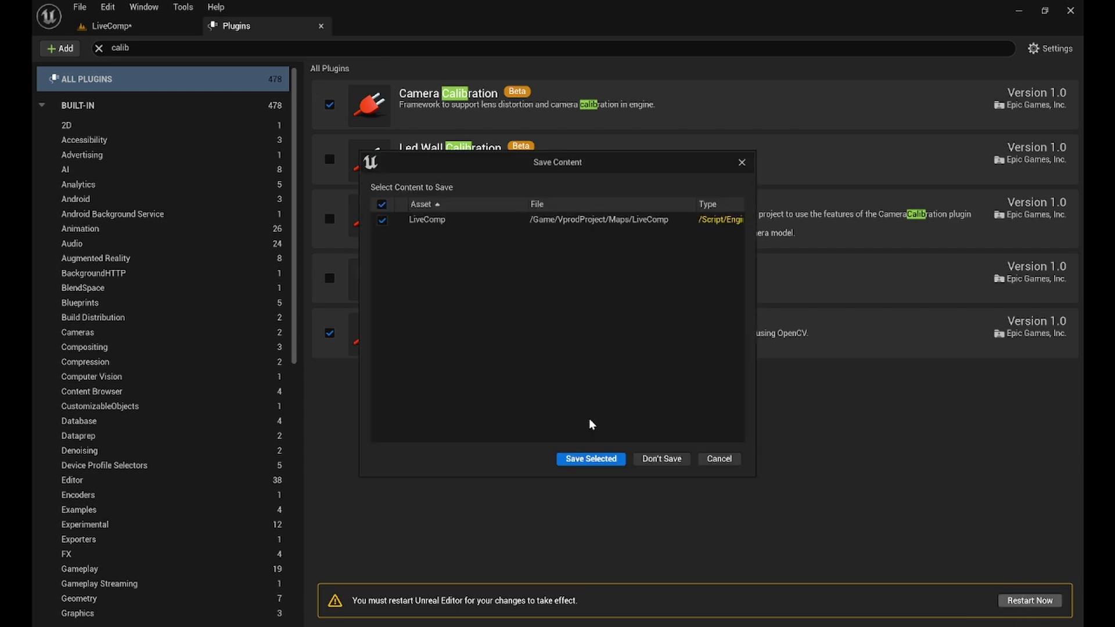
left_click(590, 458)
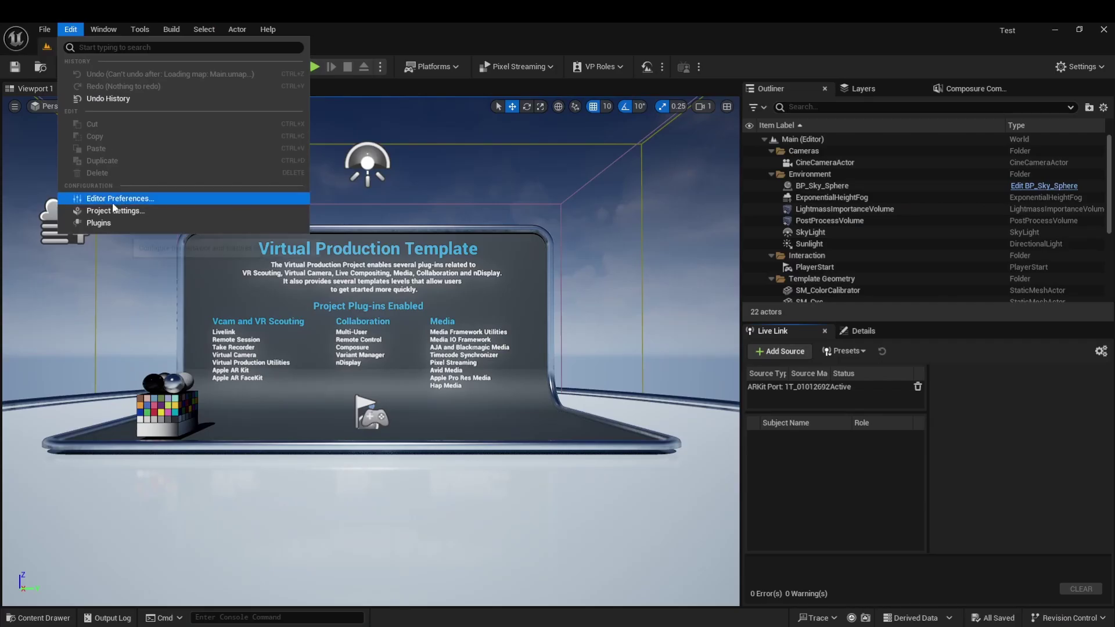
Give UDP Messaging static endpoint 192.168.1.194:6666 and unicast endpoint 192.168.1.192:0.
left_click(112, 209)
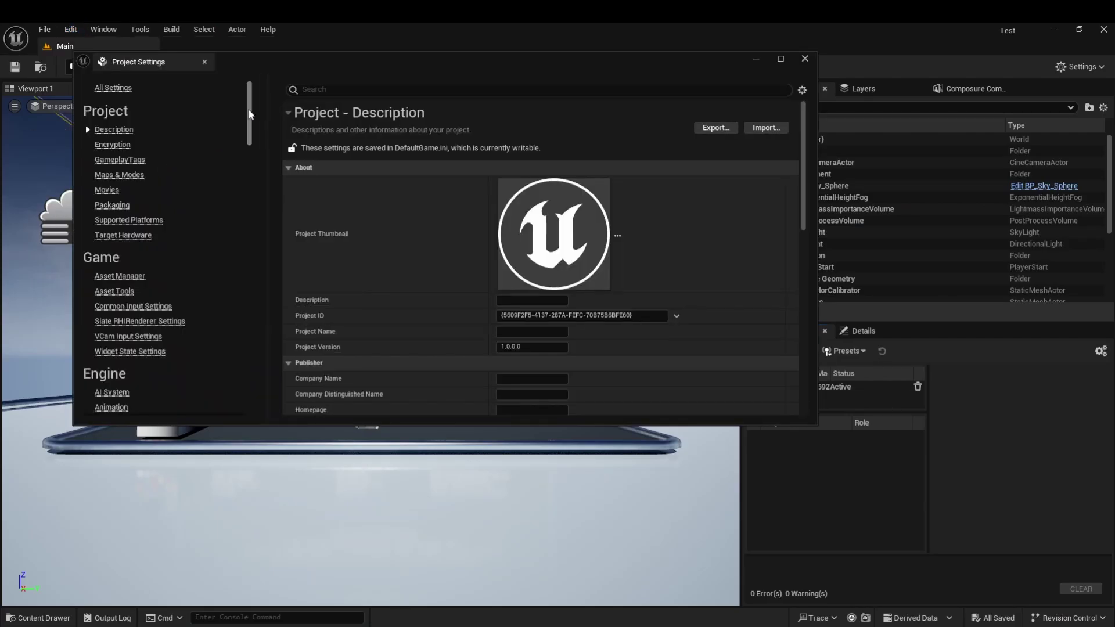
left_click_drag(249, 109, 217, 381)
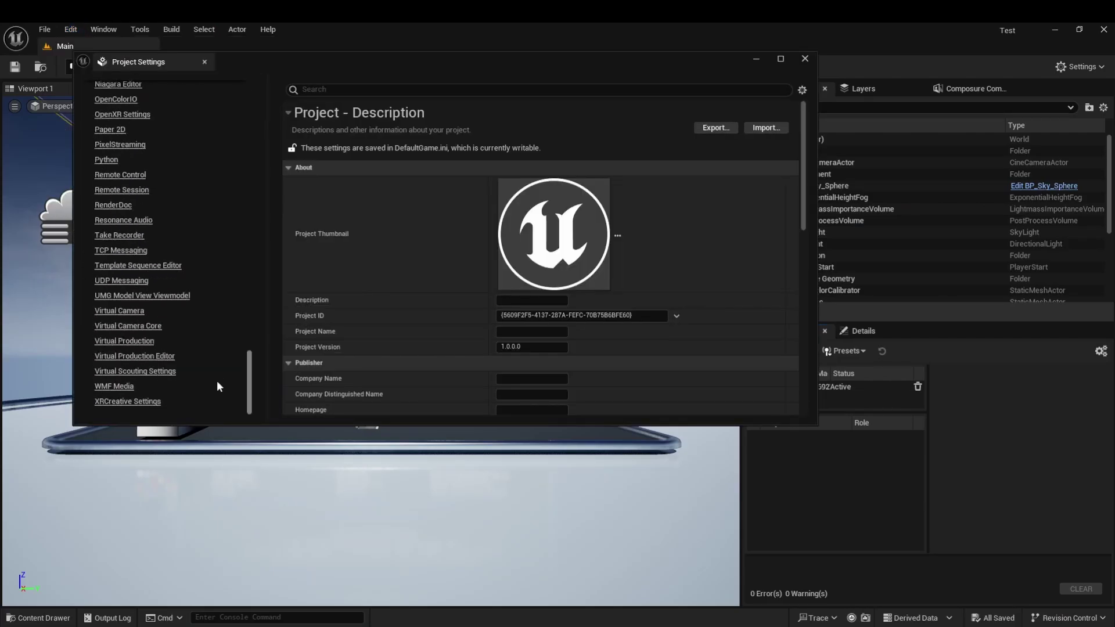
left_click(121, 281)
left_click(500, 255)
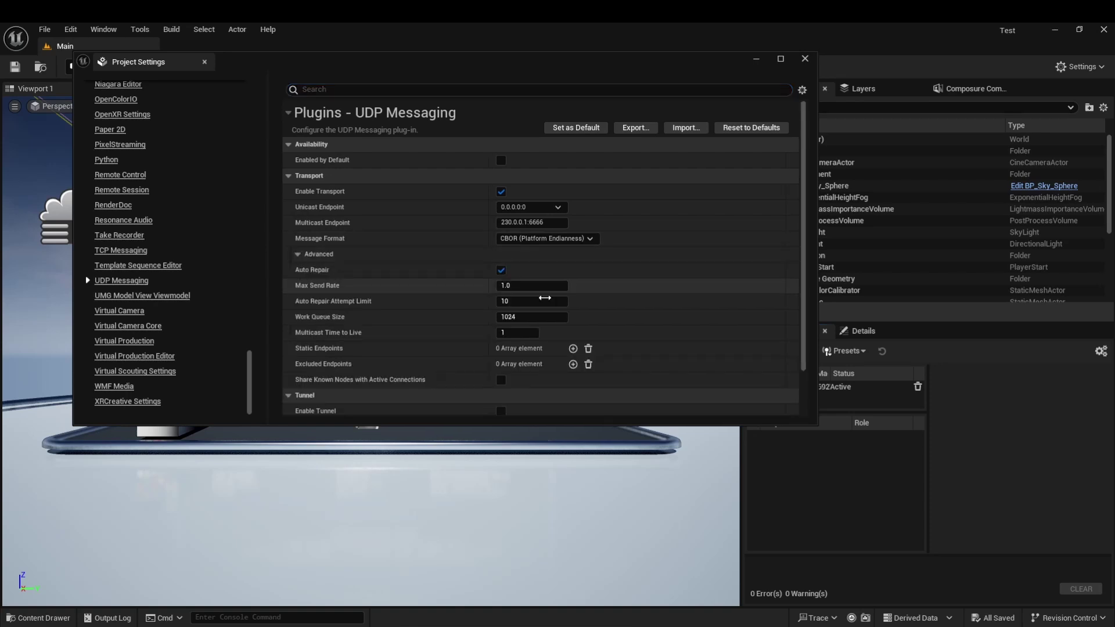
left_click(572, 349)
left_click(518, 364)
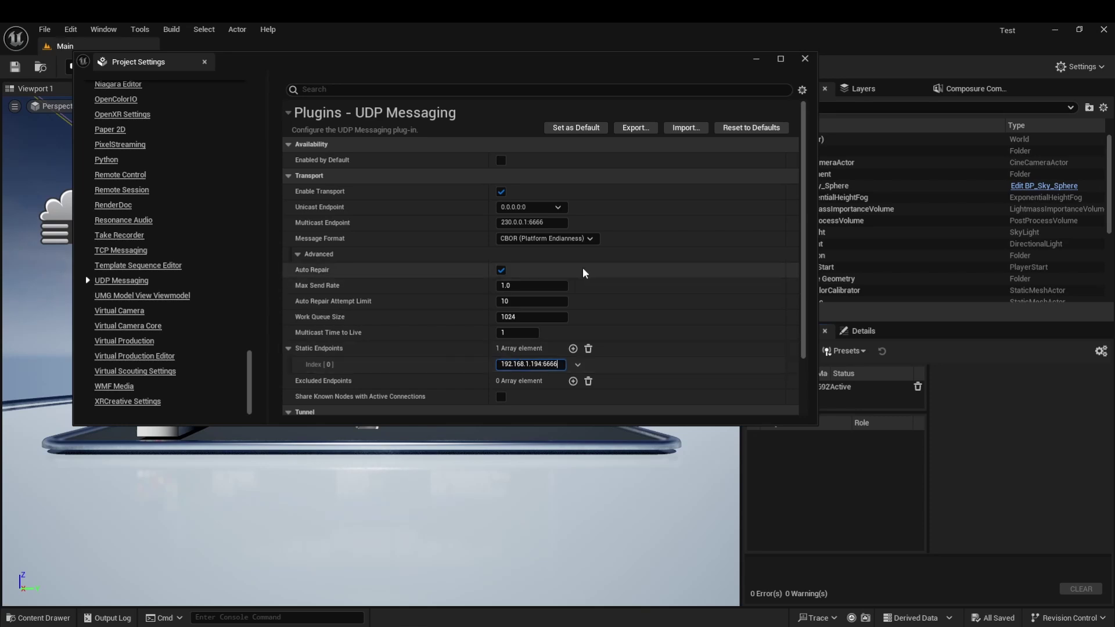
left_click(559, 207)
left_click(543, 242)
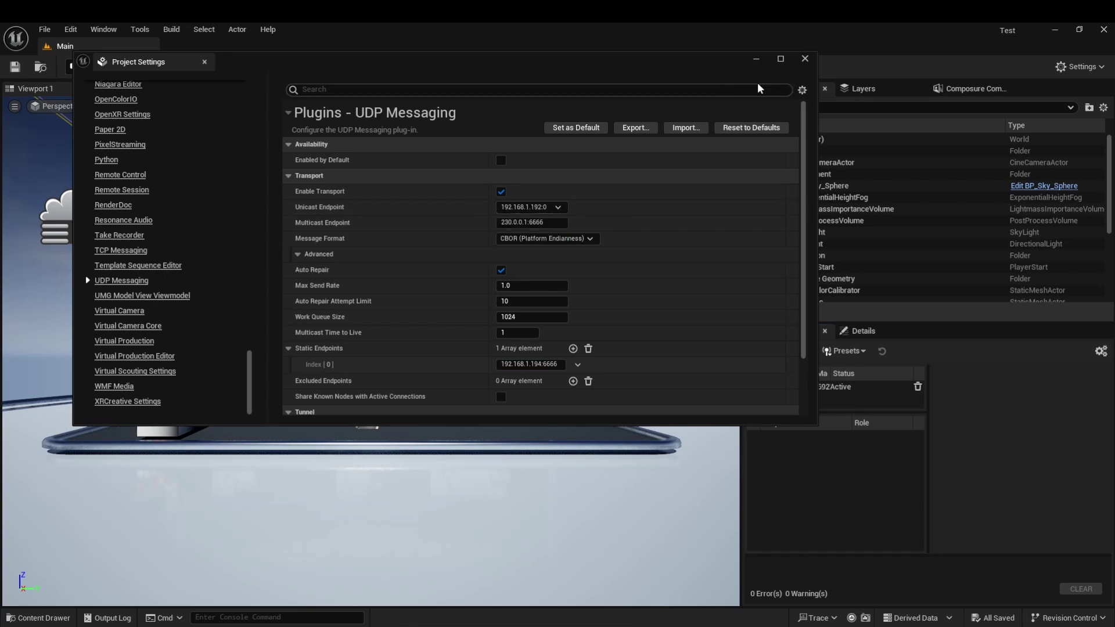
left_click(805, 59)
Add the ViveLiveLink message bus source in Live Link.
left_click(778, 351)
mouse_move(776, 397)
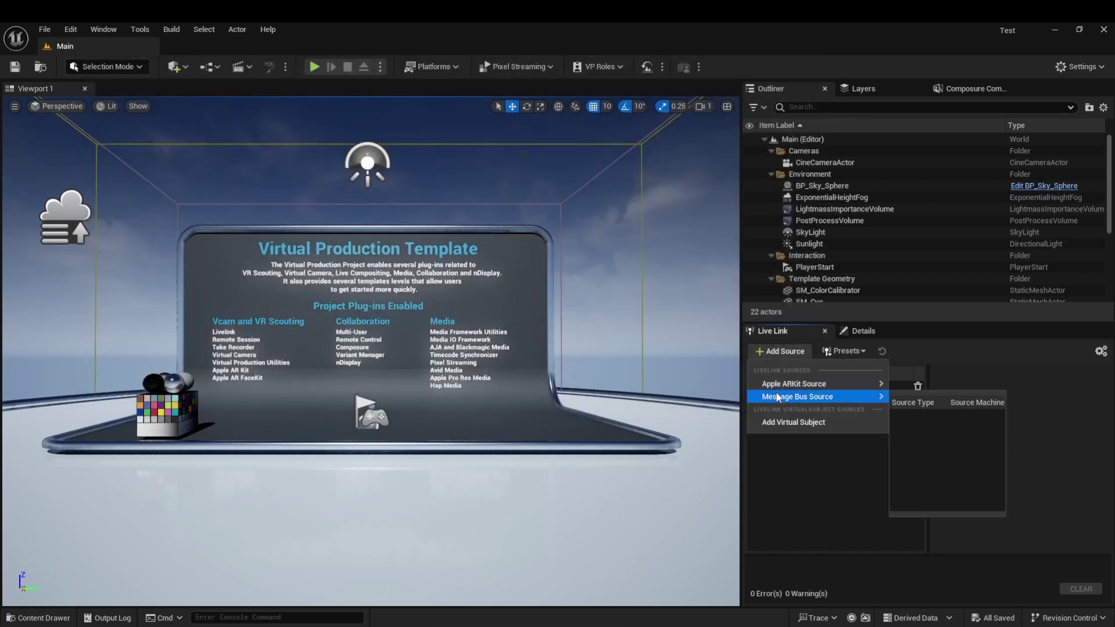
left_click(927, 416)
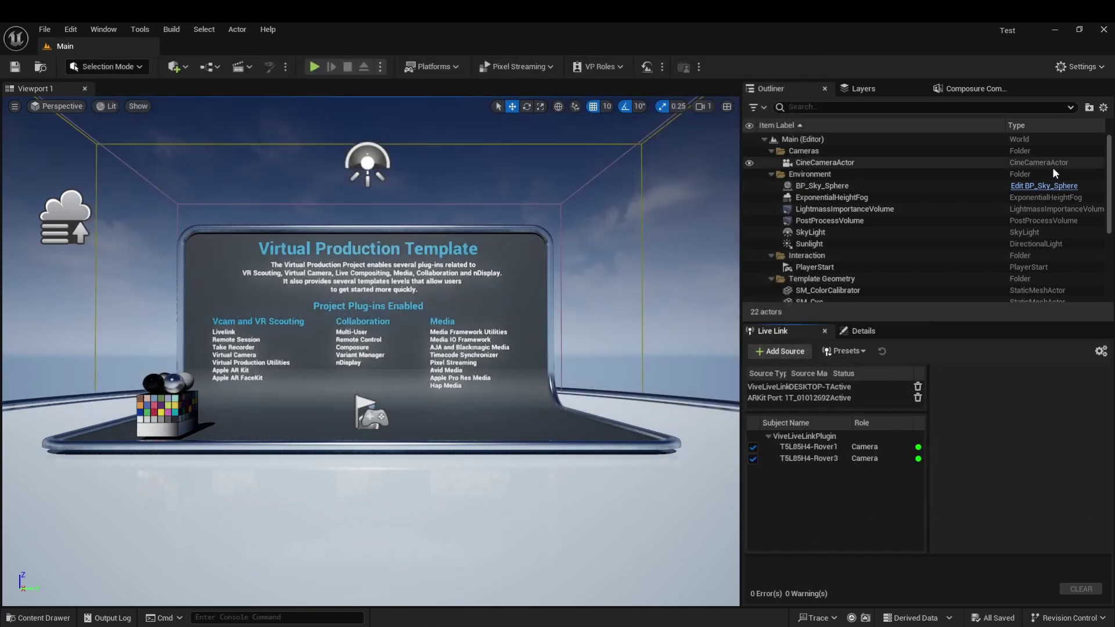
Add a Live Link Controller component to the CineCameraActor with its default name.
left_click(825, 163)
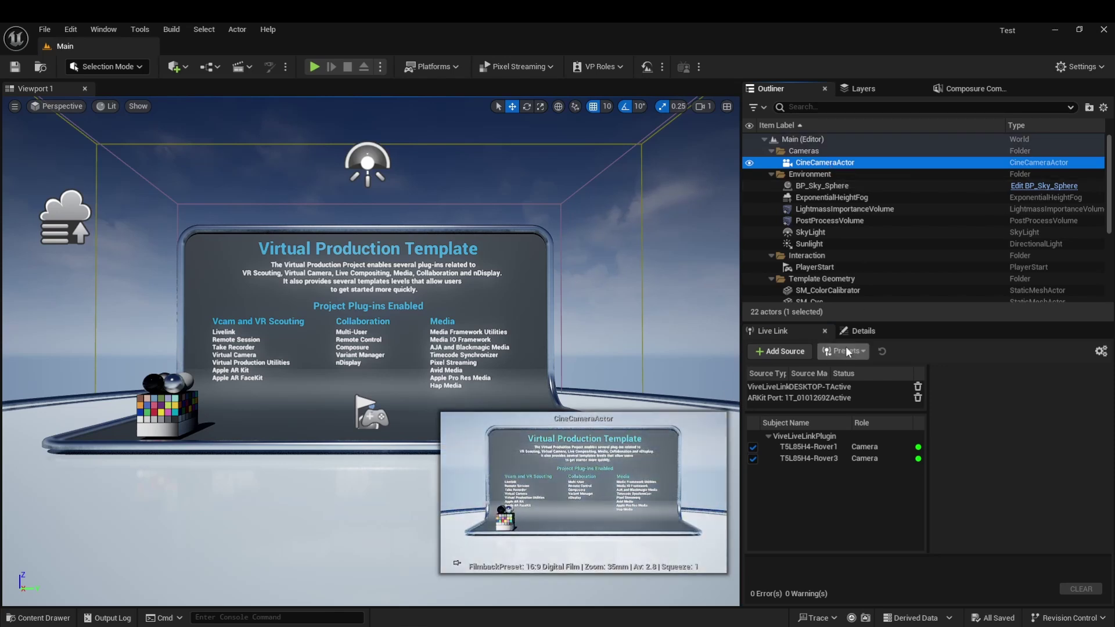
left_click(853, 332)
left_click_drag(850, 403, 850, 439)
left_click(1052, 349)
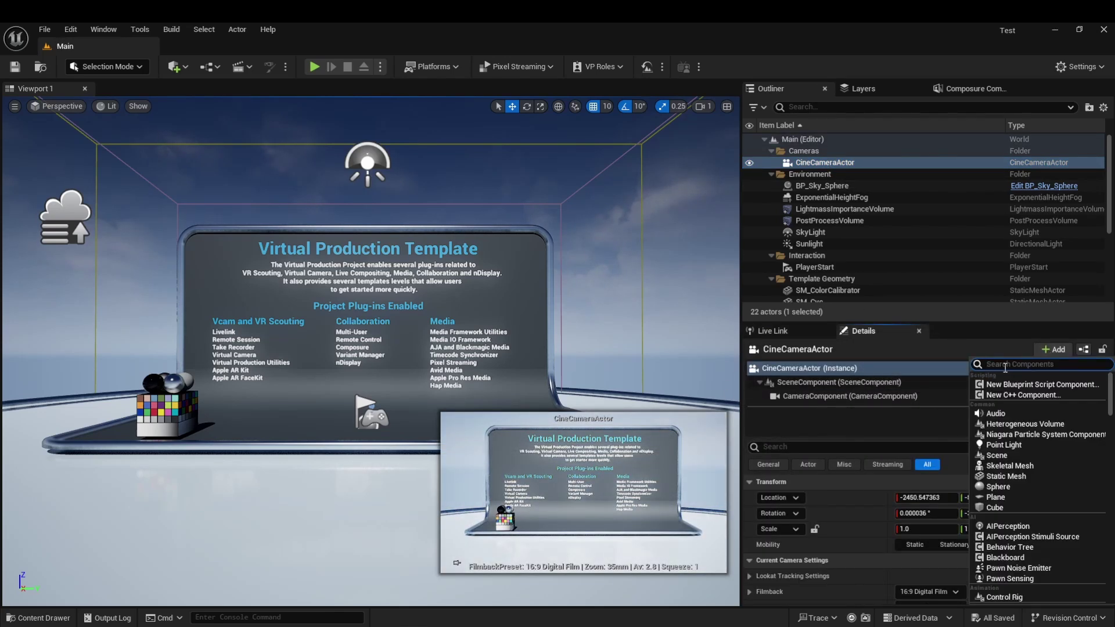
type("livelink")
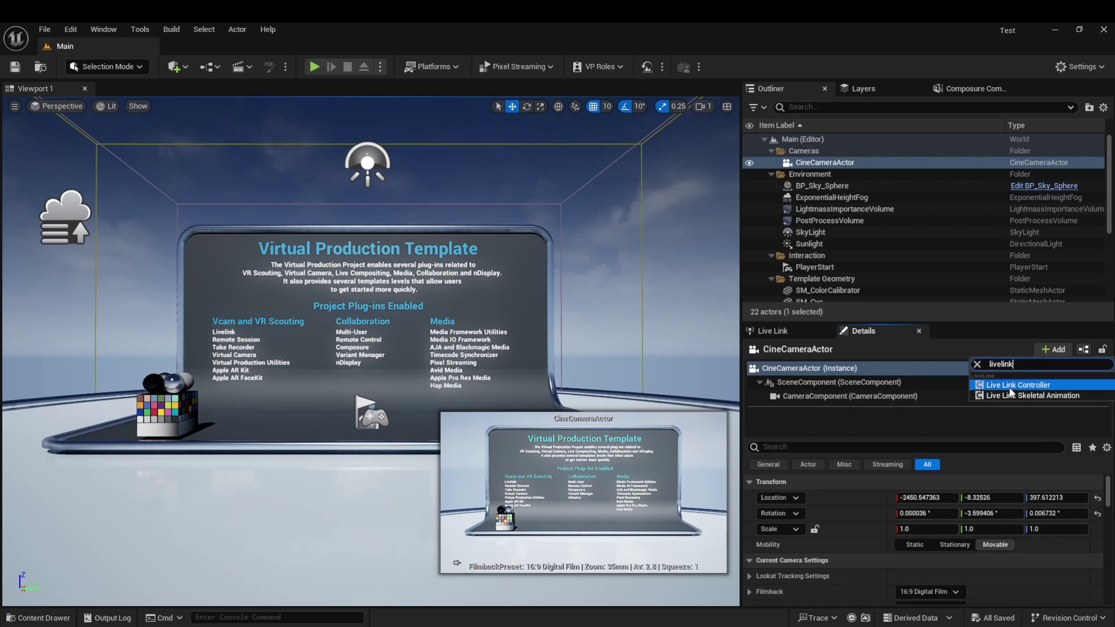
left_click(1010, 385)
key("Return")
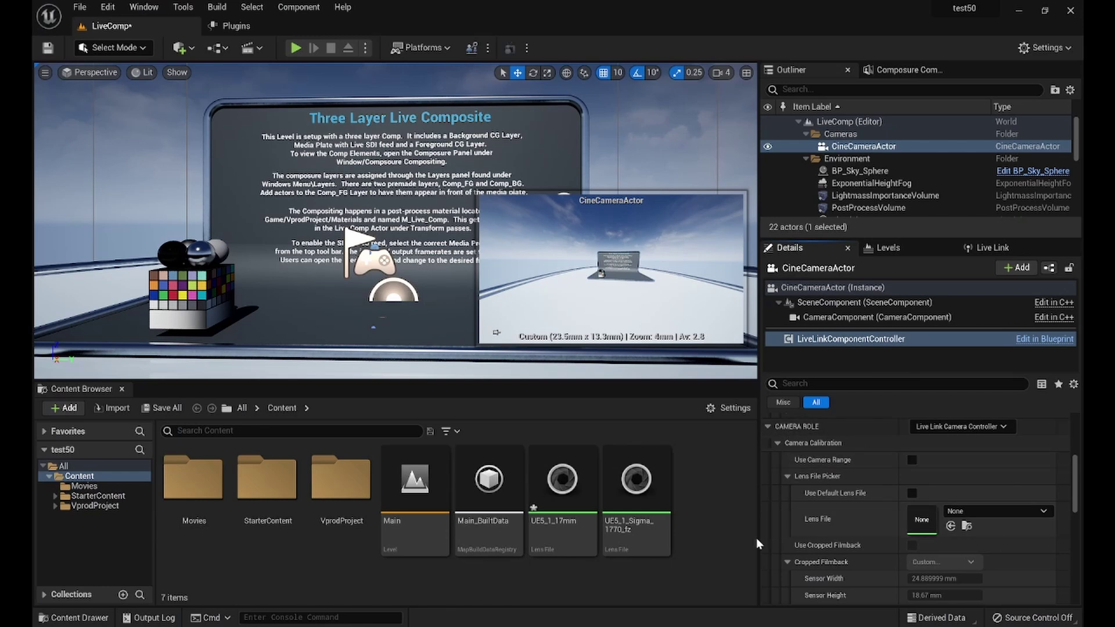
Expand the Live Link controller's advanced options in Details.
scroll(860, 488, "up", 5)
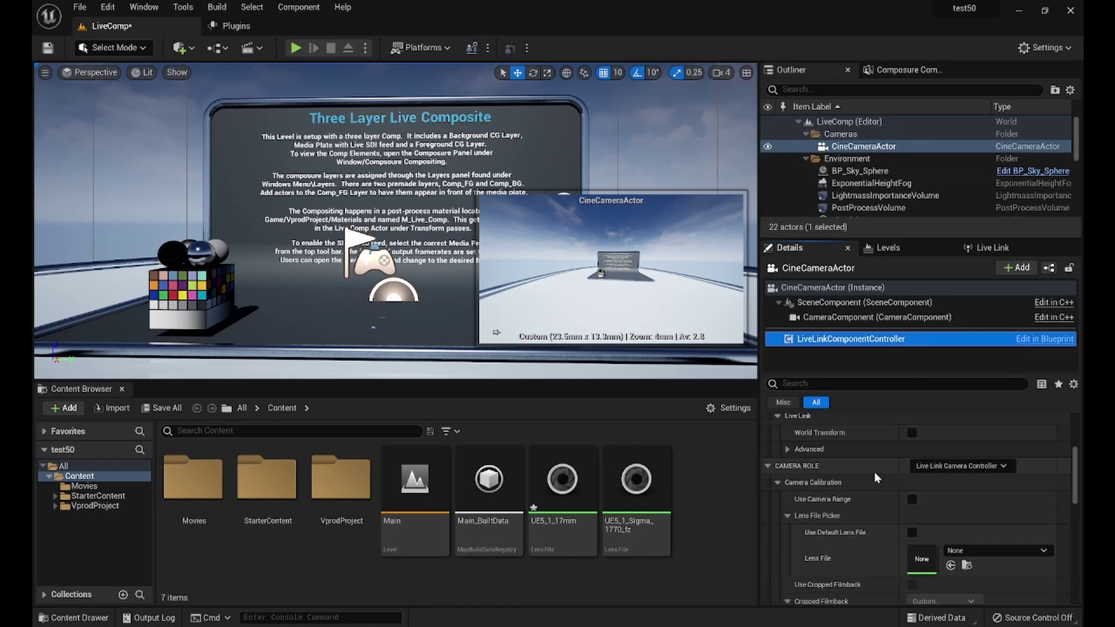
scroll(906, 482, "up", 2)
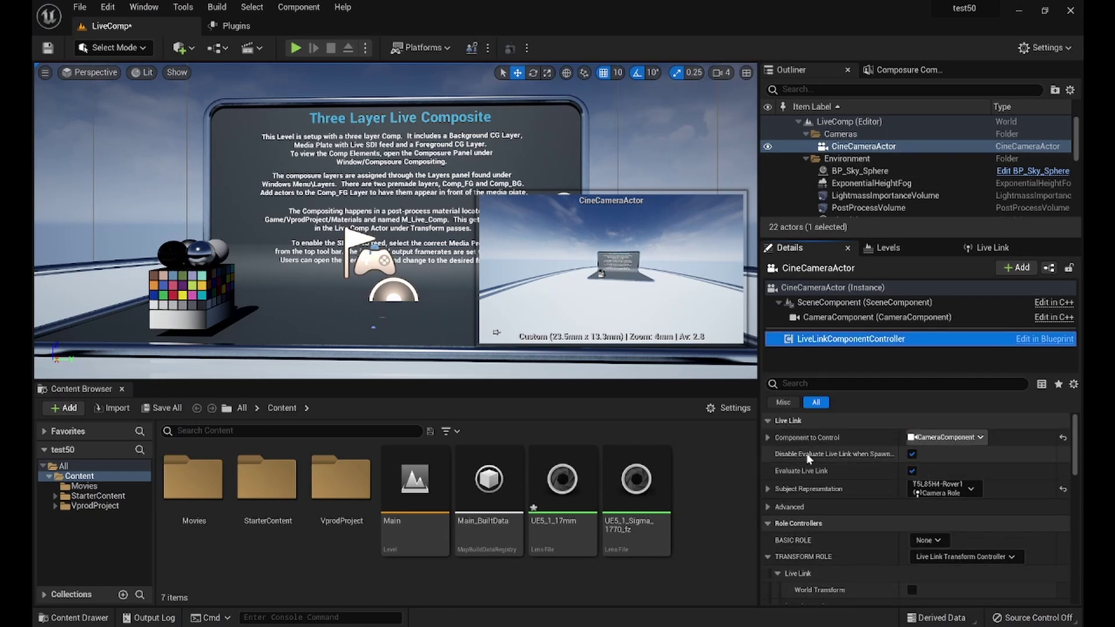
scroll(952, 508, "down", 2)
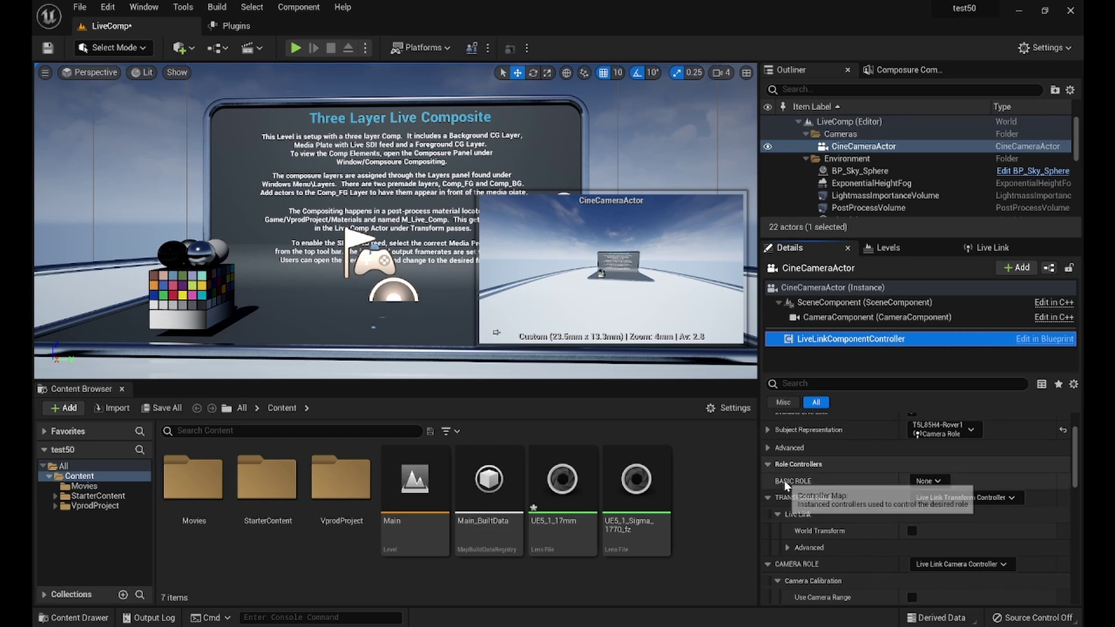
scroll(813, 522, "down", 1)
left_click(793, 508)
Import the UE5_1_17mm_fiz lens file into the Content folder.
scroll(813, 505, "down", 5)
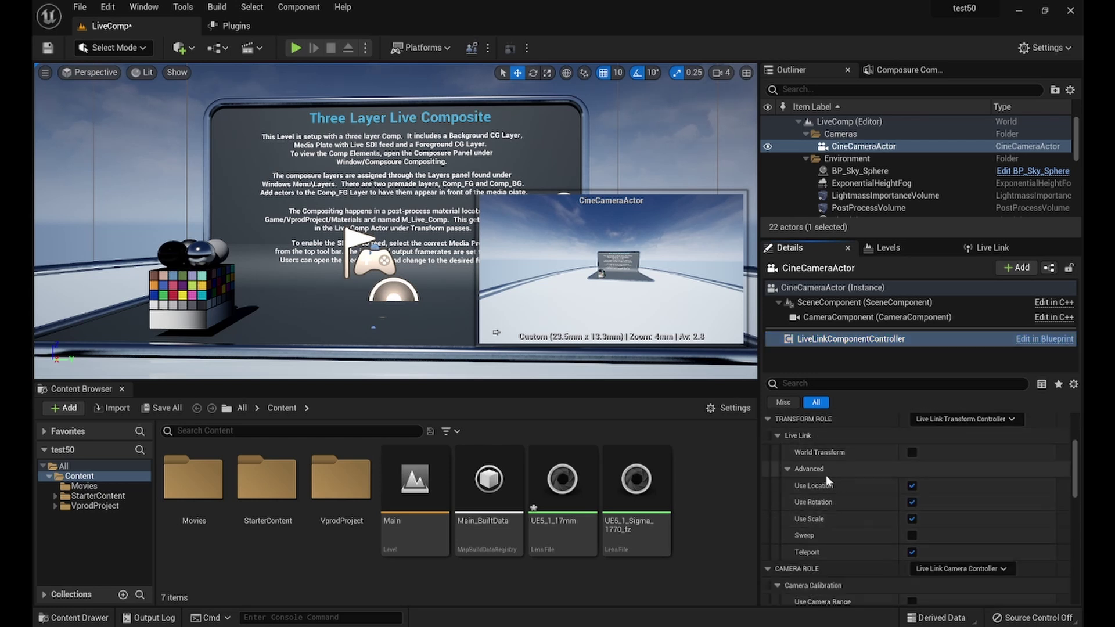
scroll(831, 538, "down", 1)
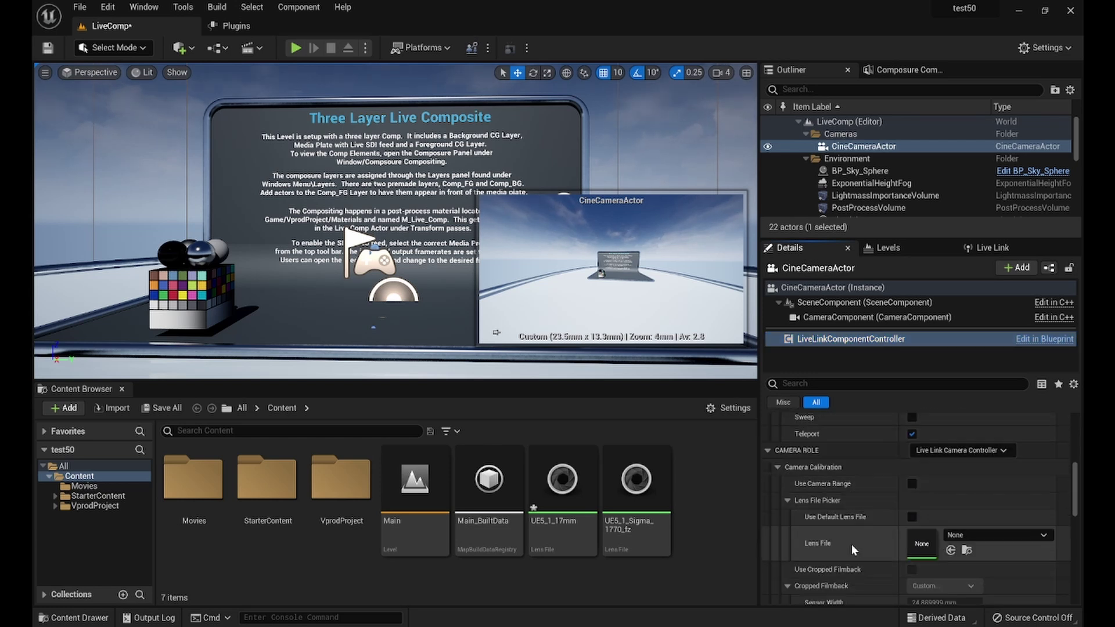
right_click(694, 516)
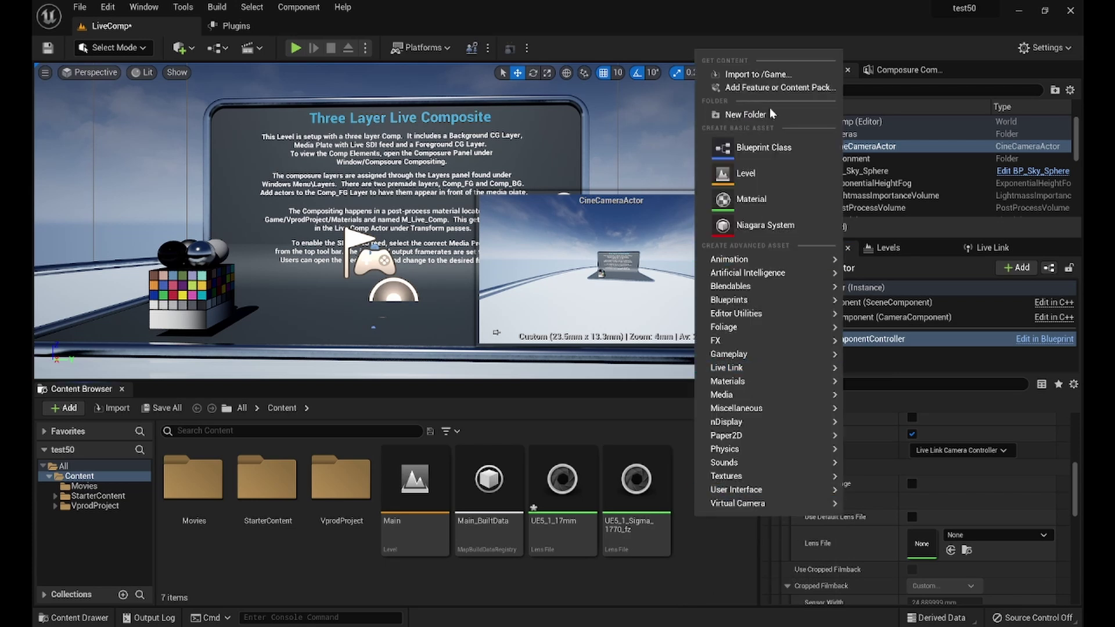
left_click(755, 75)
left_click(332, 291)
left_click(769, 526)
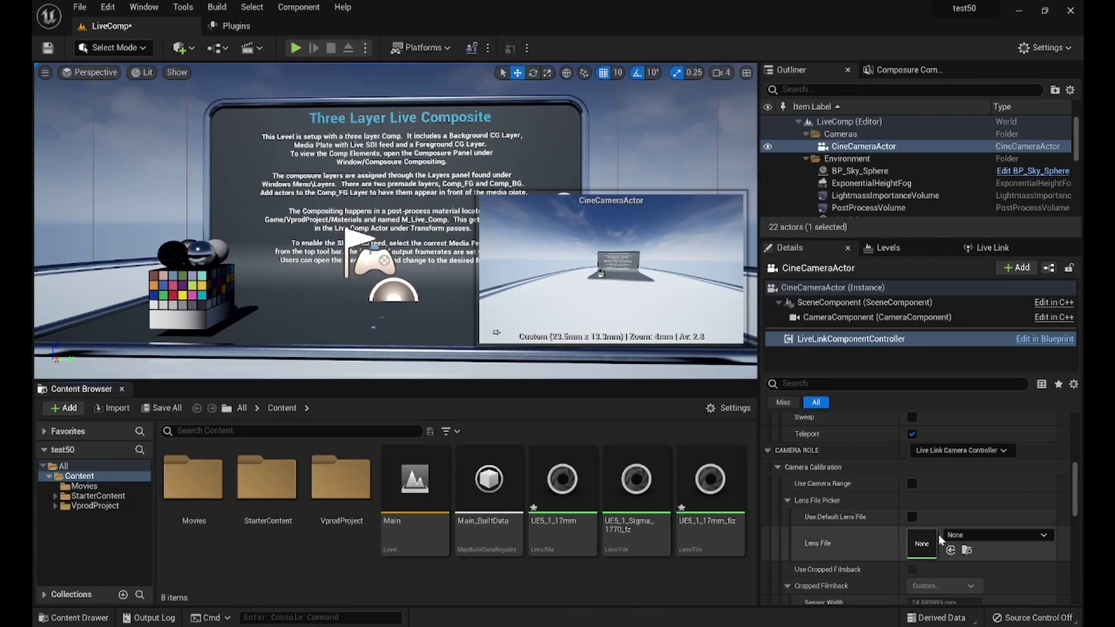
Assign UE5_1_17mm as the controller's lens file, bringing preview zoom to 17.36mm.
scroll(893, 549, "down", 1)
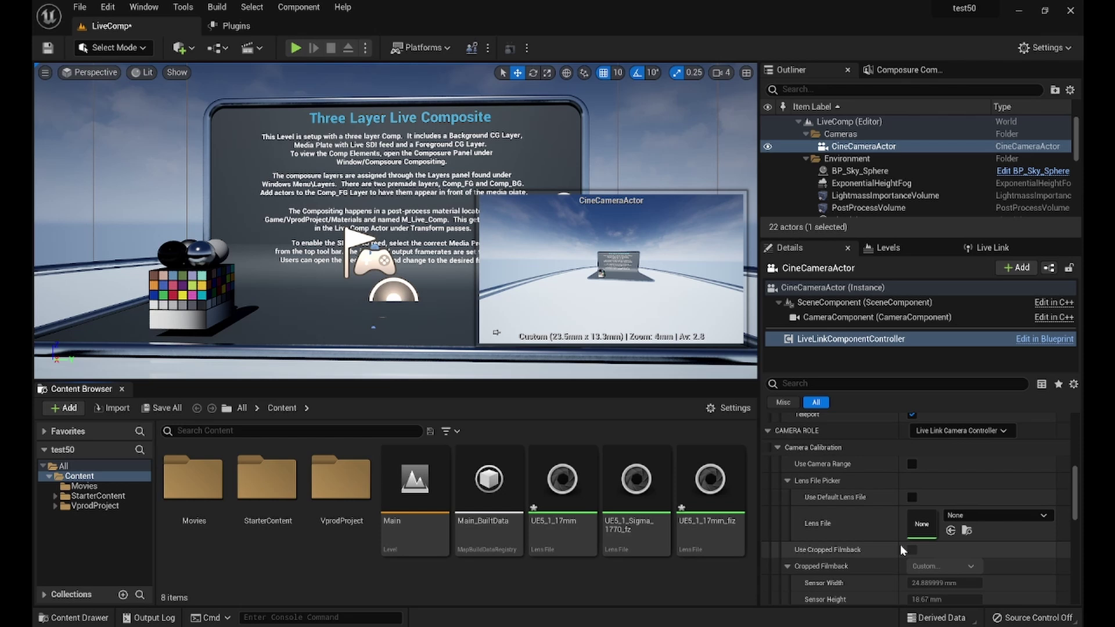
left_click(1043, 516)
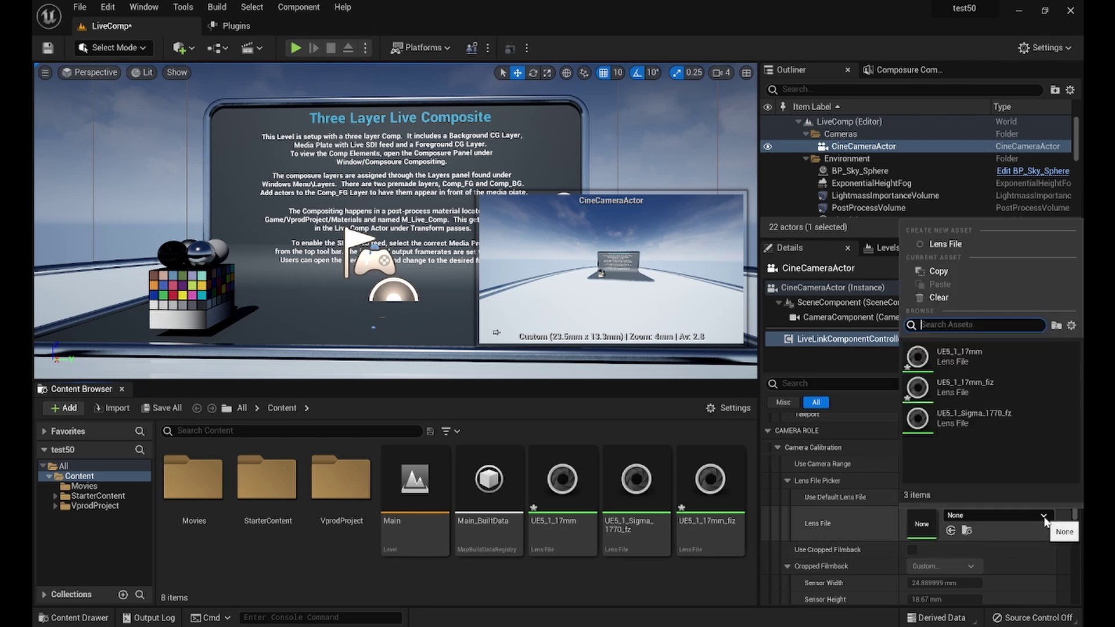
left_click(983, 366)
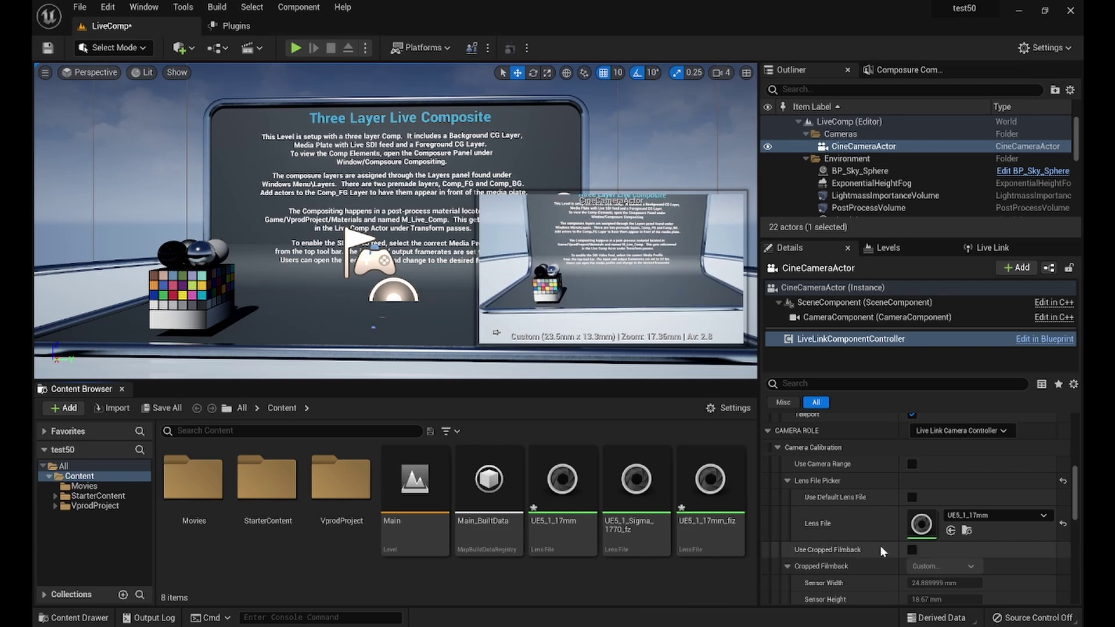
Replace the lens file with UE5_1_Sigma_1770_fz, giving a 17.457mm preview zoom.
left_click(1063, 524)
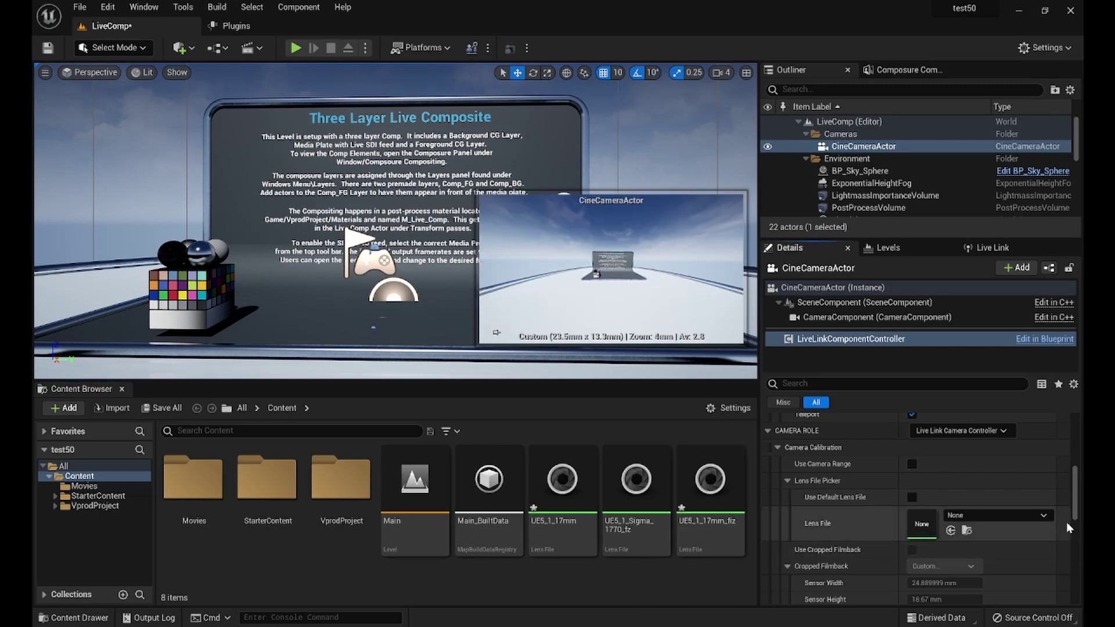
left_click(1037, 523)
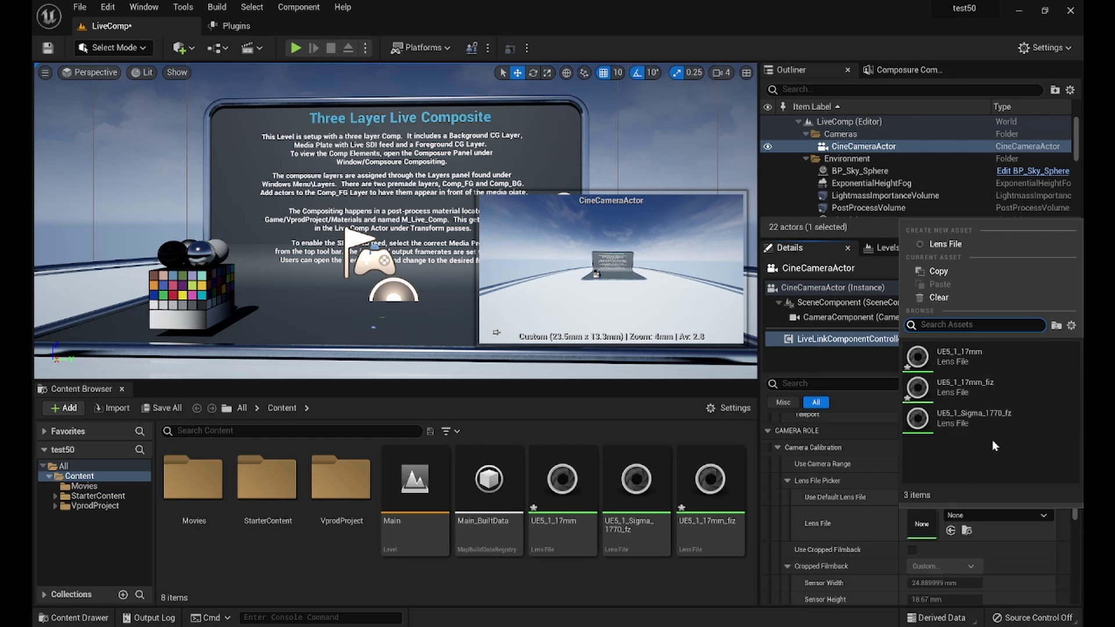
left_click(1001, 425)
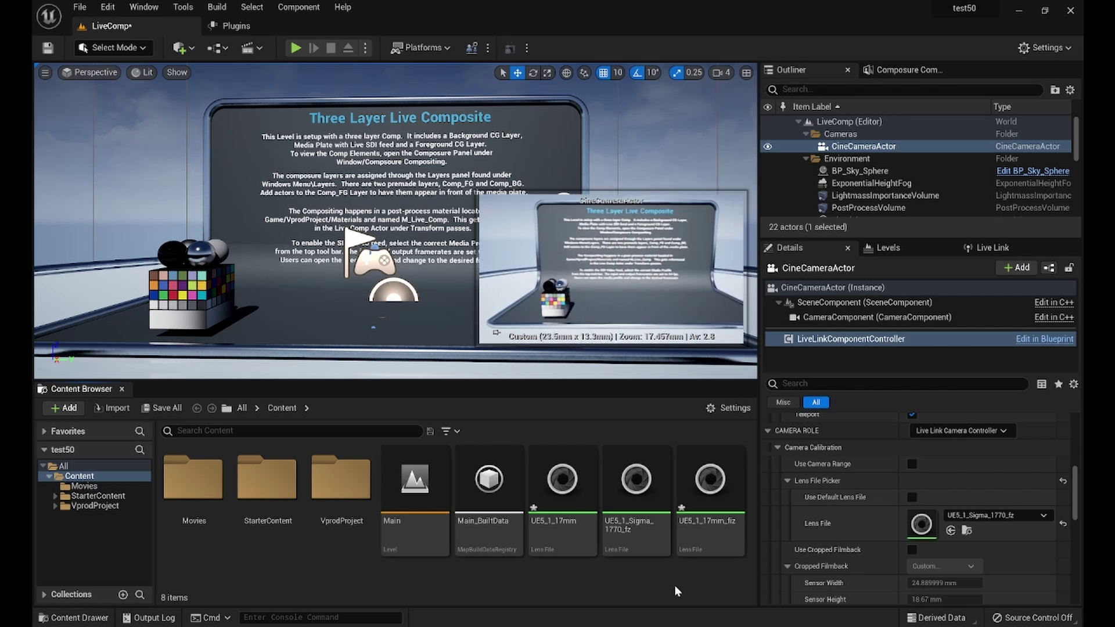
Connect the ViveLiveLinkPlugin source and set the controller's subject to T5L85H4-Rover1.
left_click(801, 370)
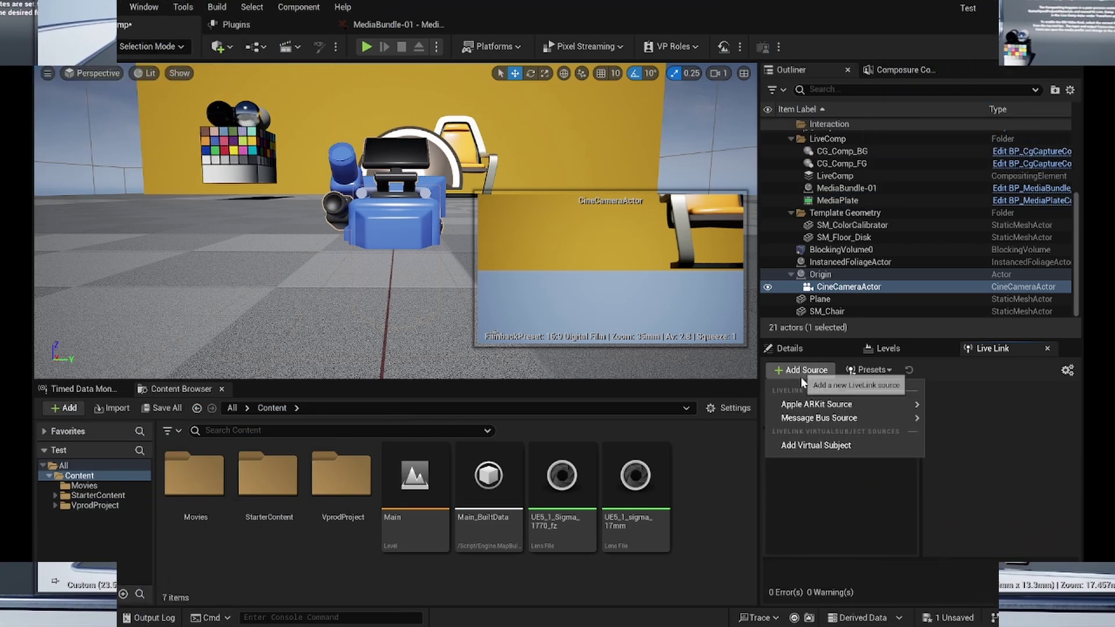
mouse_move(860, 418)
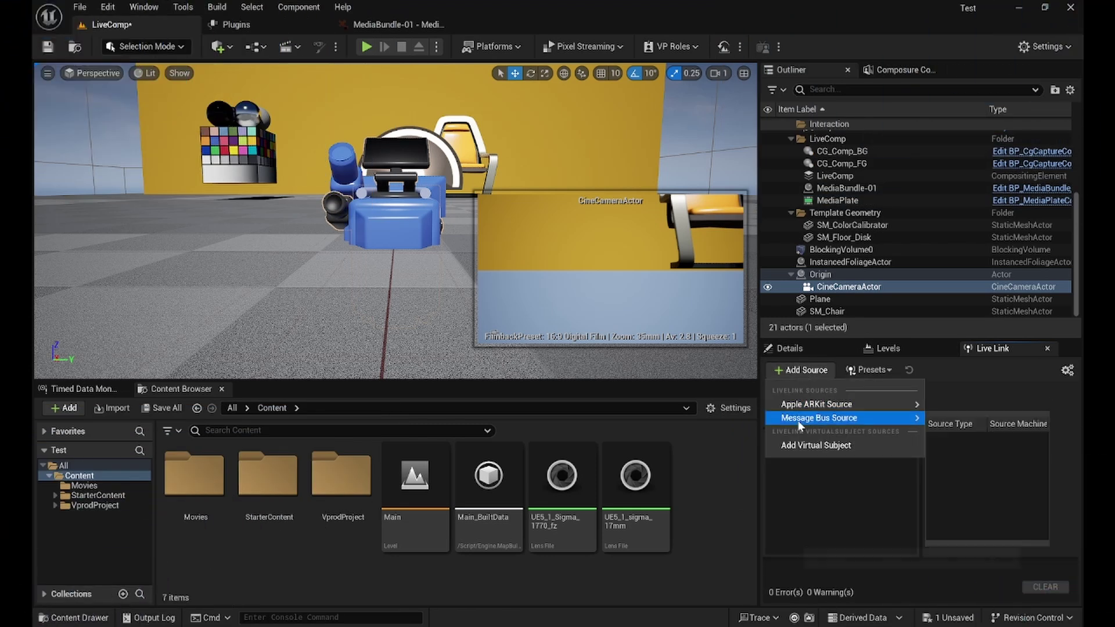
left_click(985, 438)
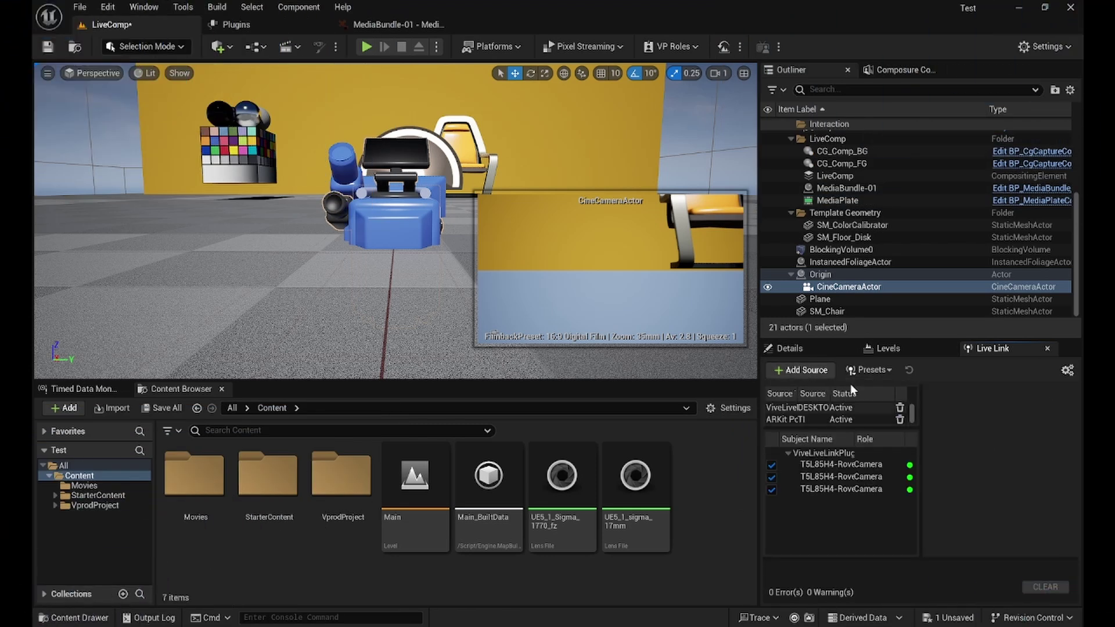
left_click(790, 348)
left_click(957, 561)
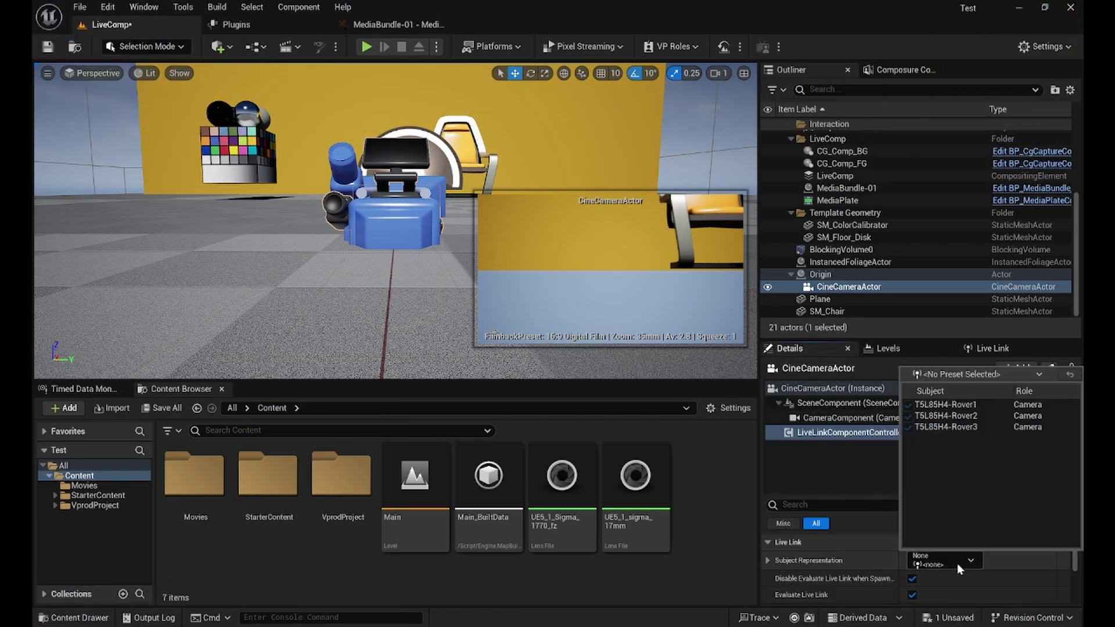
left_click(980, 405)
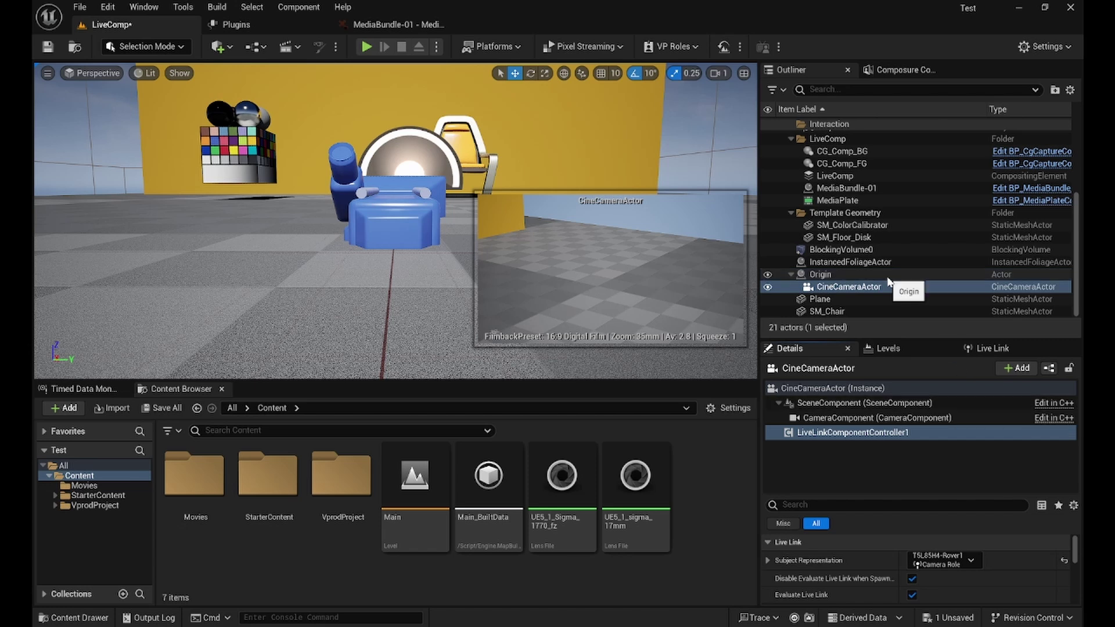
Add a Lens component to the CineCameraActor with its default name.
left_click(1016, 368)
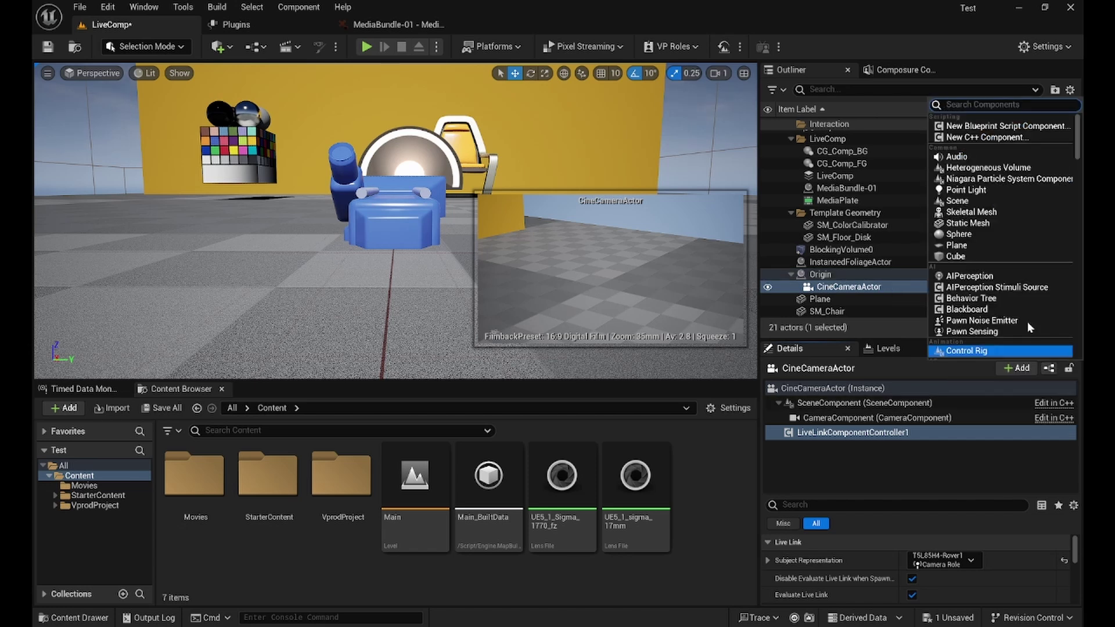
type("lens")
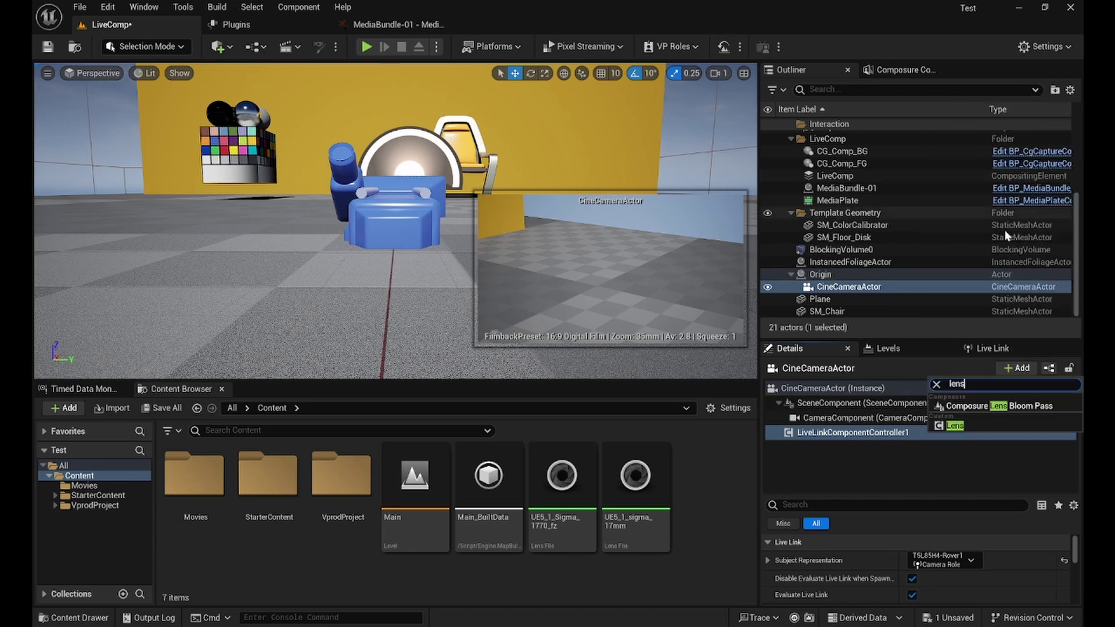
left_click(973, 424)
key("Return")
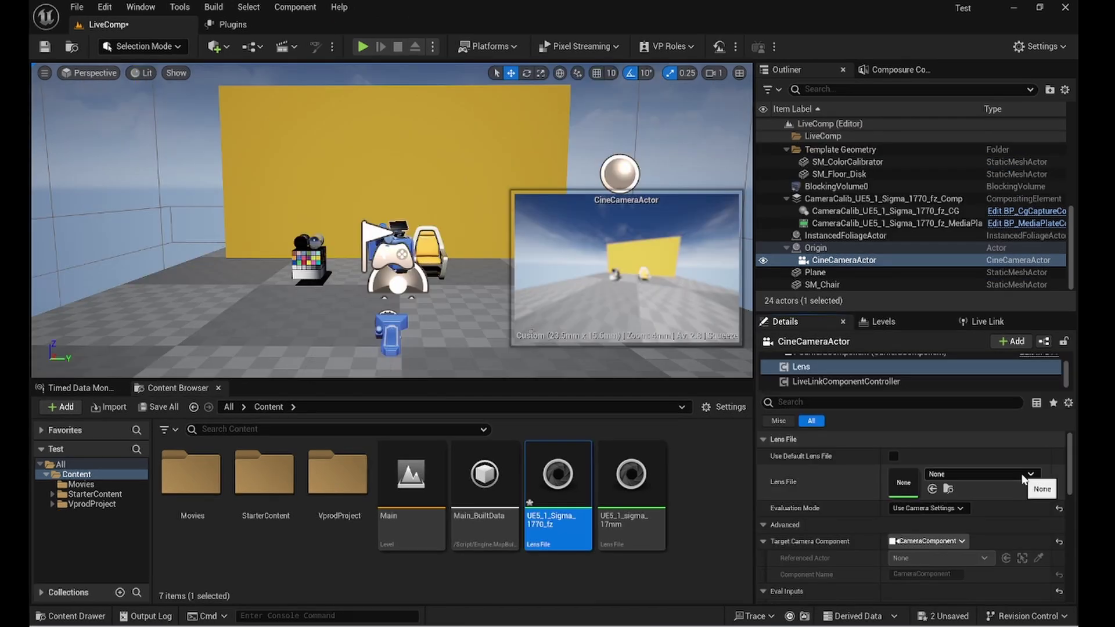
Set the Lens component's lens file to UE5_1_Sigma_1770_fz, preview zoom reading about 15.75mm.
left_click(1023, 477)
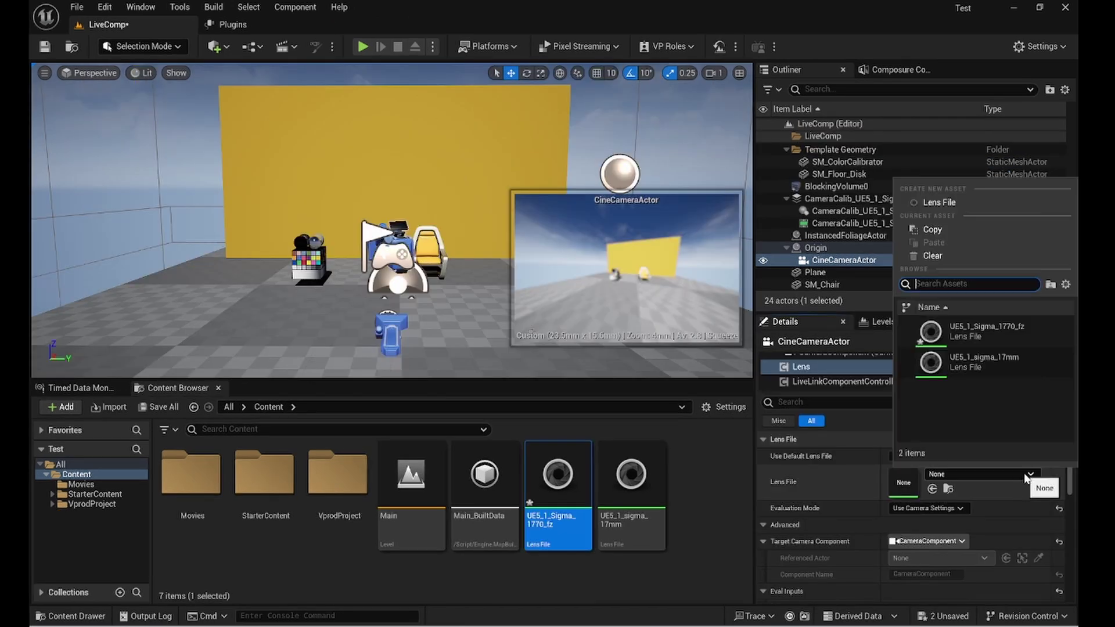
left_click(1027, 330)
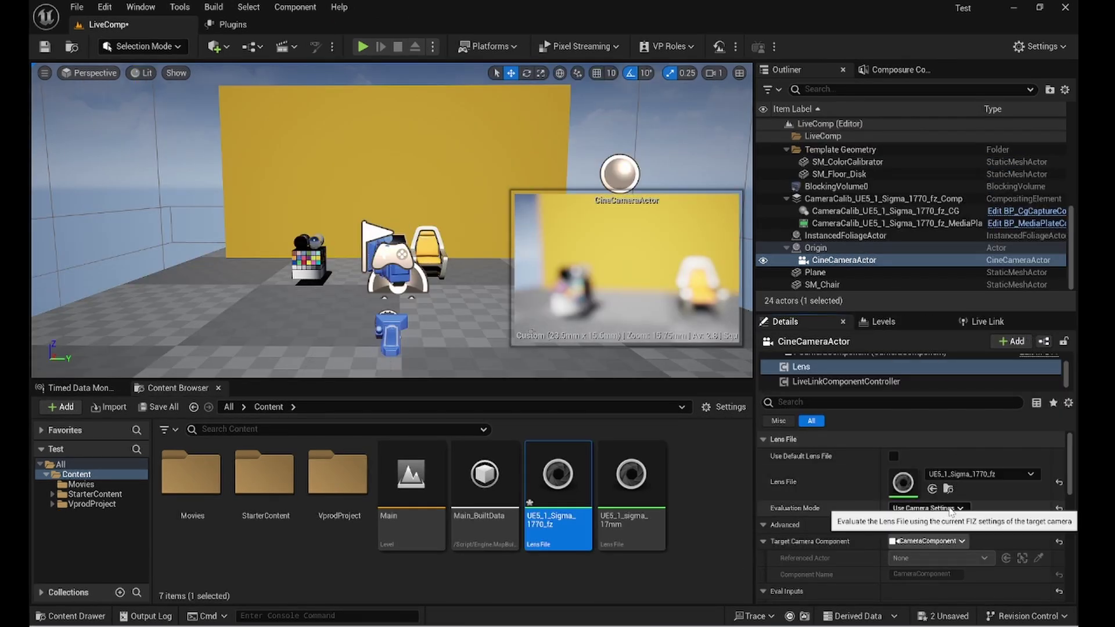
left_click_drag(1067, 490, 1051, 594)
scroll(1051, 593, "up", 5)
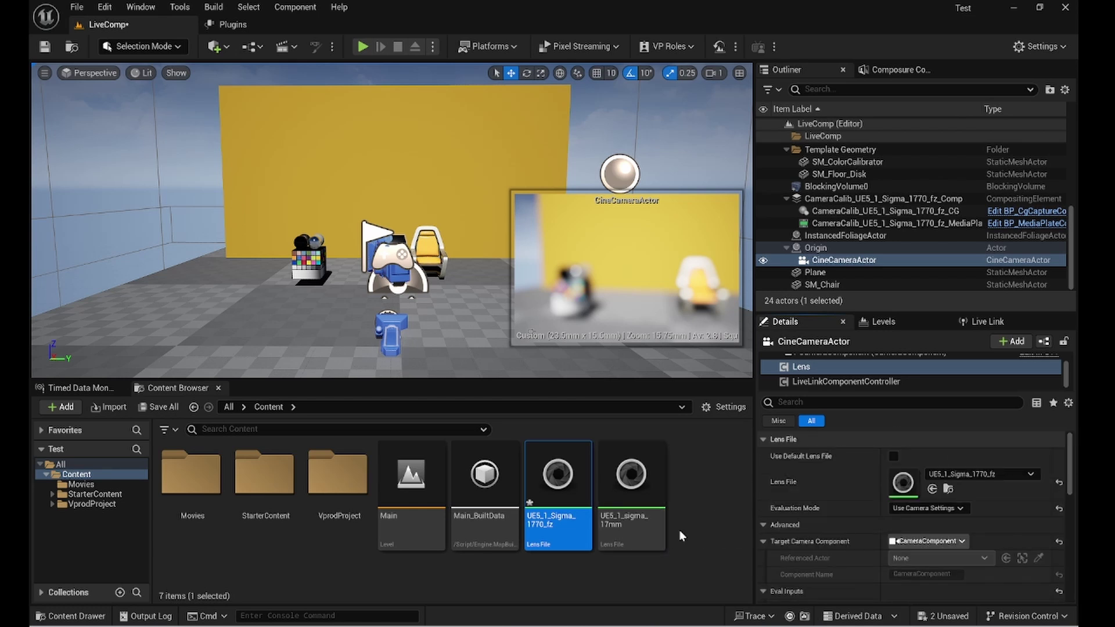